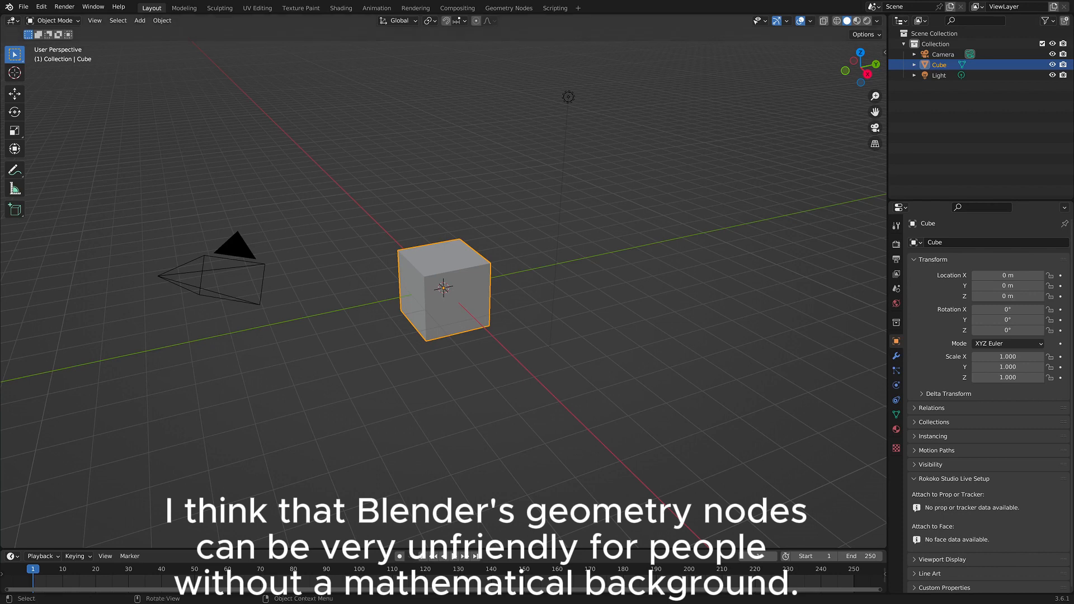
Switch to the Geometry Nodes workspace and create a new geometry node tree on the cube.
left_click(509, 7)
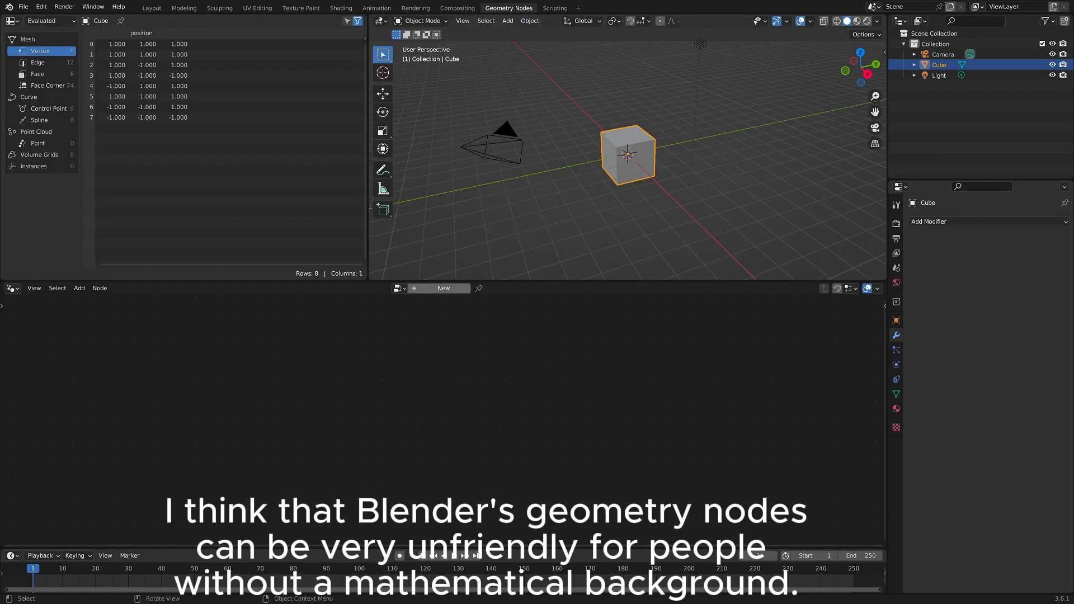
left_click(439, 288)
mouse_move(443, 414)
middle_mouse_down("ctrl")
mouse_move(443, 456)
mouse_move(444, 401)
middle_mouse_up("ctrl")
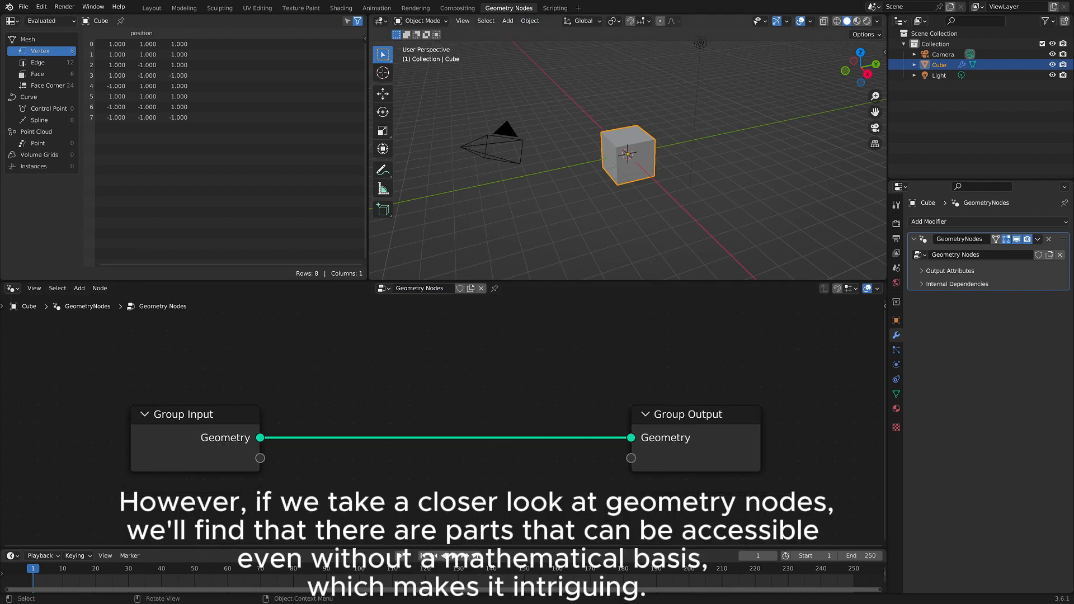
mouse_move(627, 160)
middle_mouse_down("ctrl")
mouse_move(627, 150)
mouse_move(621, 160)
middle_mouse_up("ctrl")
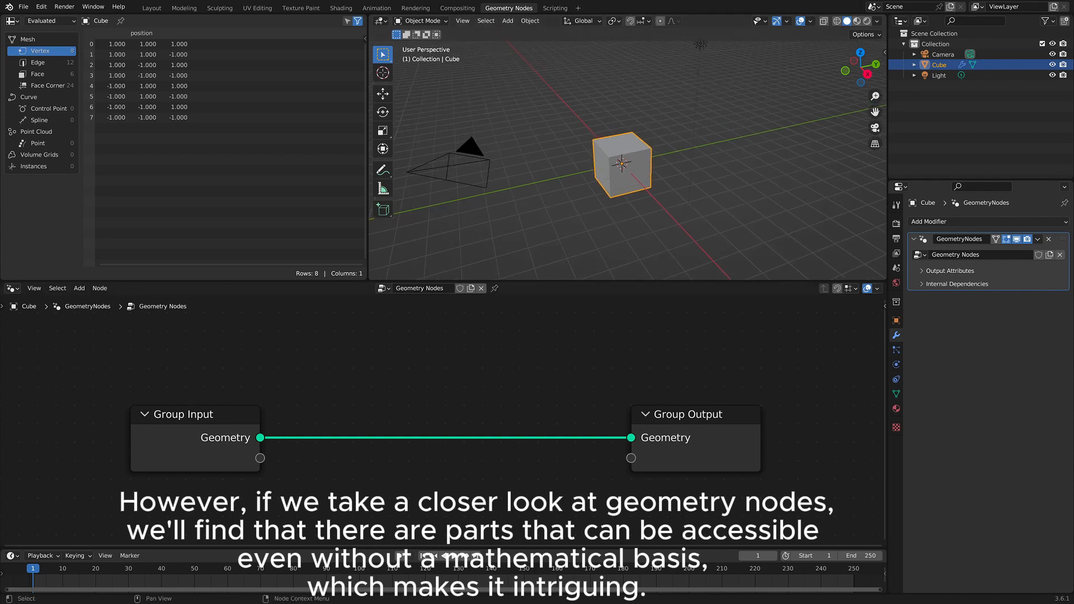
Add a Curve Line node and insert it on the link into Group Output, replacing the cube geometry.
key("shift+a")
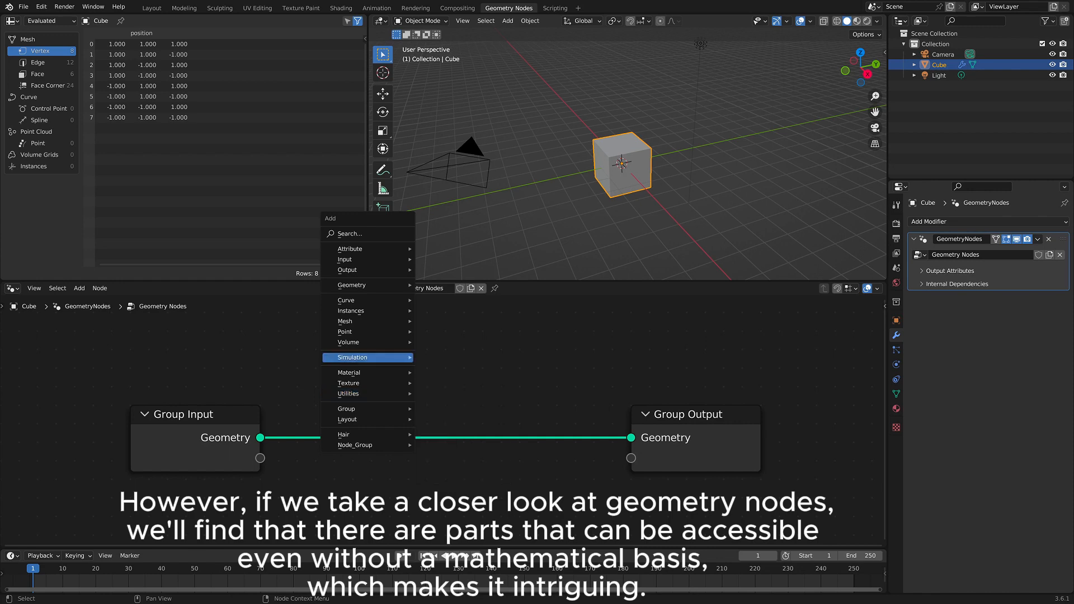
mouse_move(367, 300)
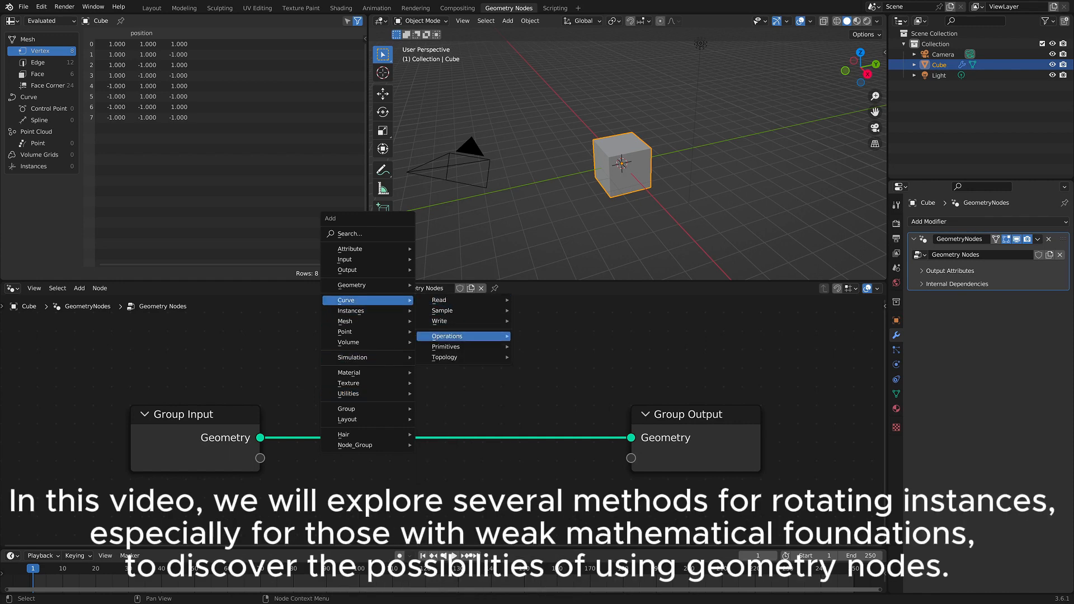
mouse_move(446, 346)
left_click(562, 378)
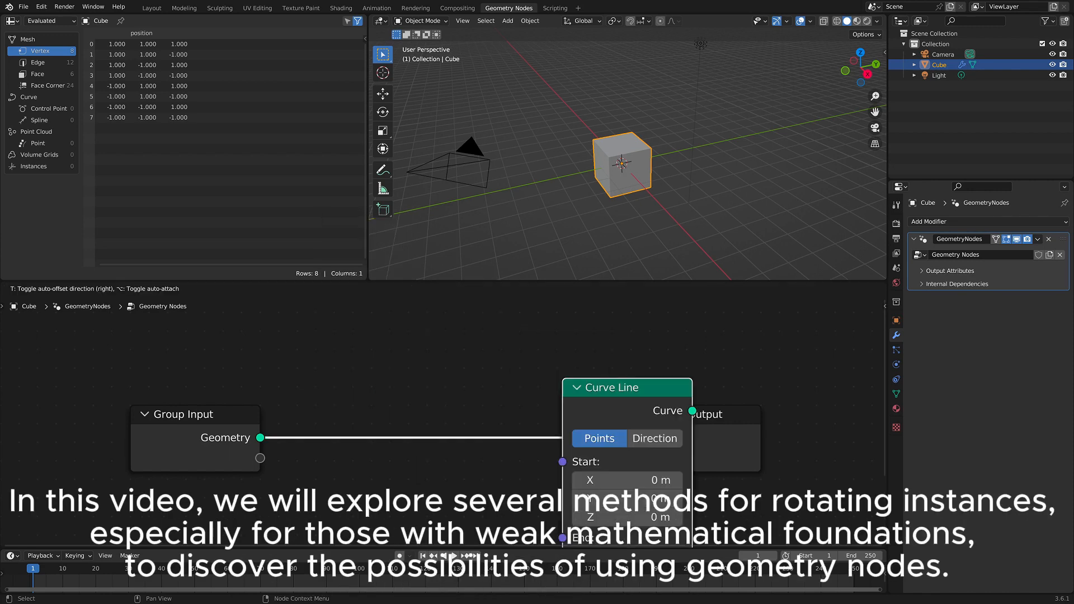
left_click(322, 368)
key("alt+a")
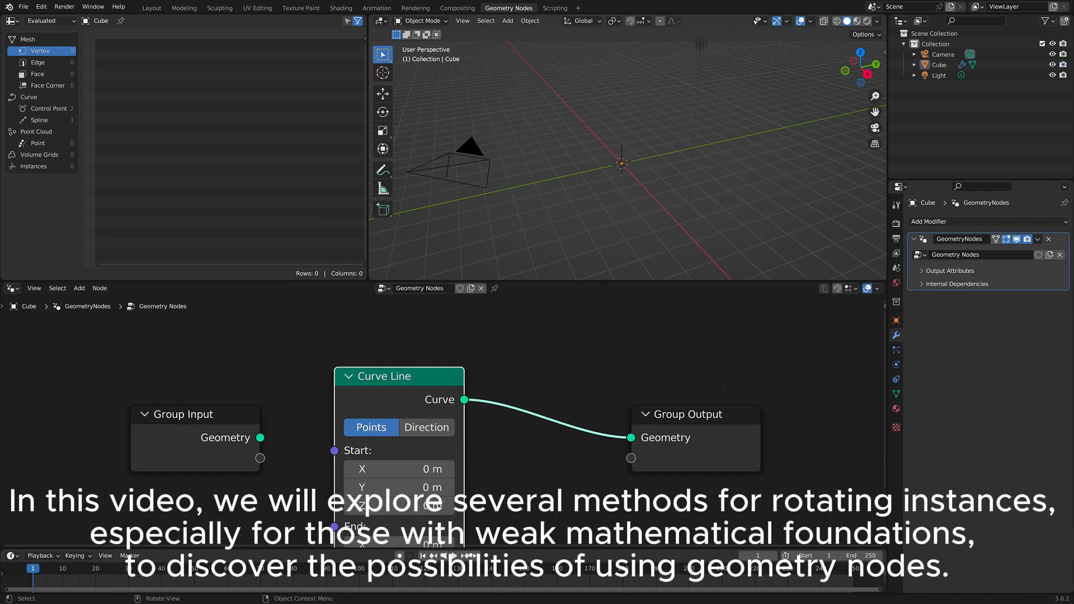
Select the line object in the viewport and move the Group Output node farther from Curve Line.
middle_click_drag(626, 213, 627, 139, "ctrl")
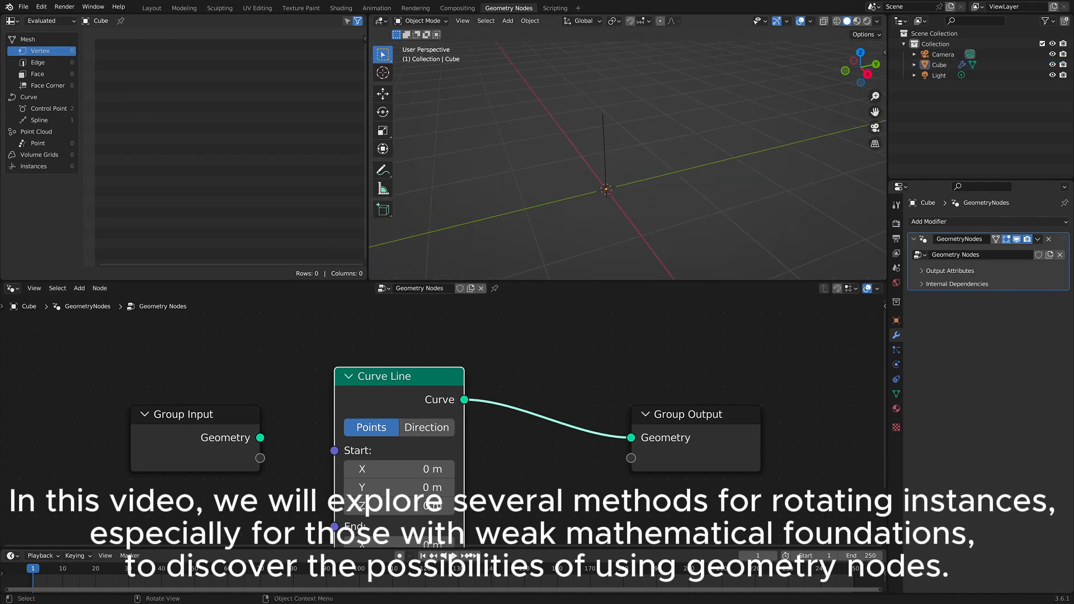
left_click(604, 148)
middle_click_drag(442, 408, 404, 388, "ctrl")
middle_click_drag(605, 147, 606, 138, "shift")
left_click_drag(614, 373, 735, 353)
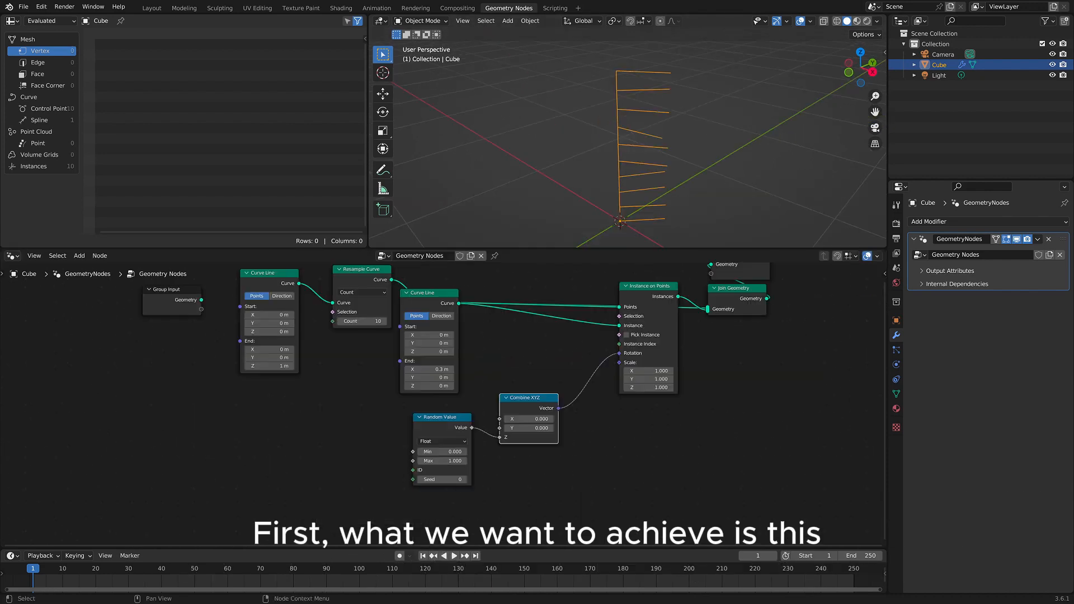
Set the Random Value node's Max to 360 and inspect the rotated branches.
left_click(442, 460)
key("Return")
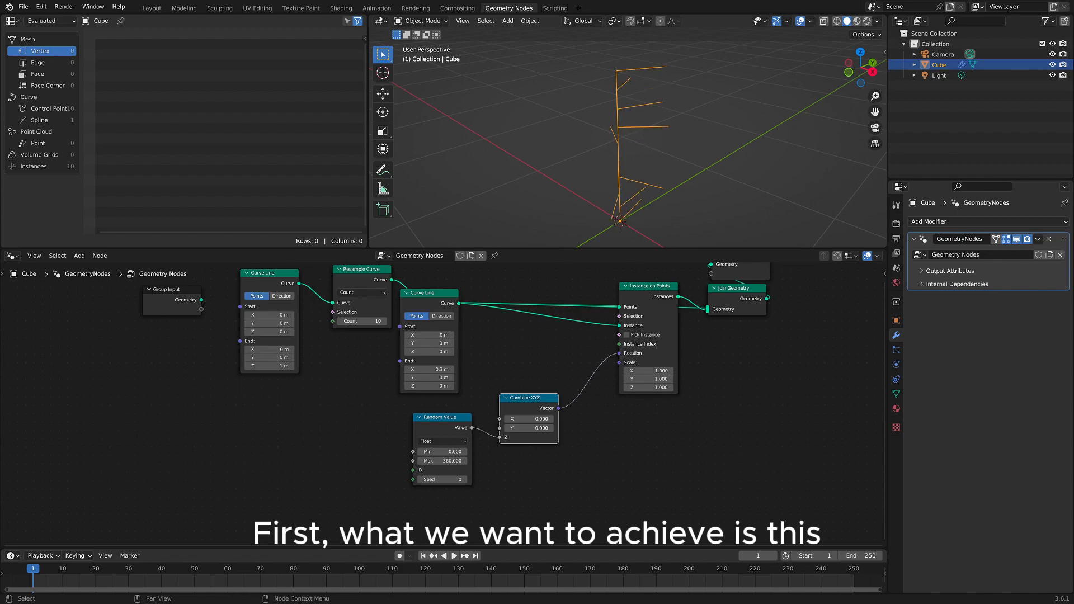
middle_click_drag(626, 134, 668, 176)
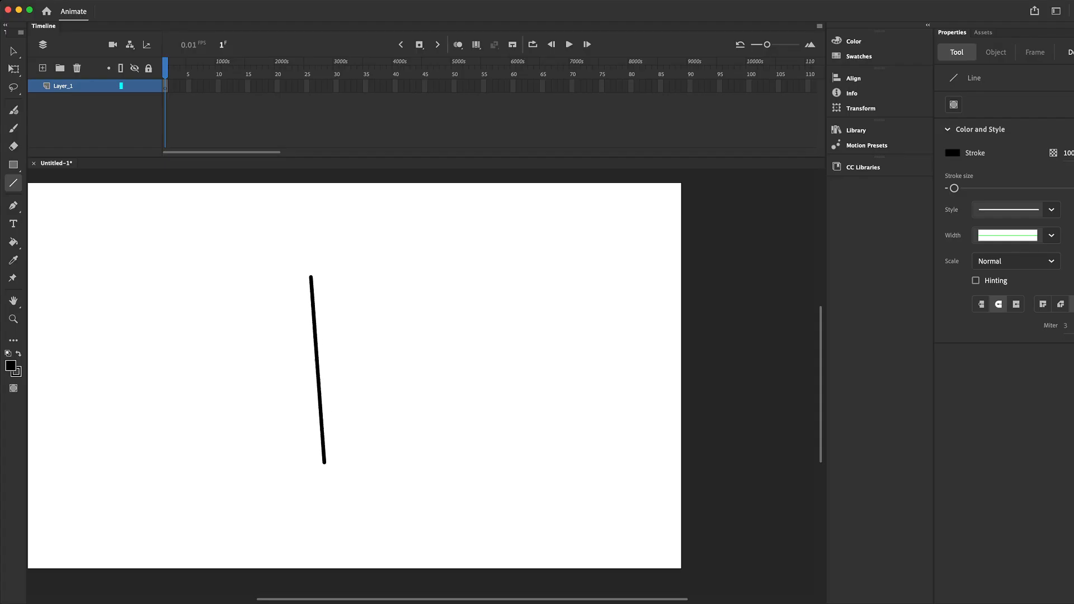
Switch to Adobe Animate and sketch a vertical line with seven short horizontal branches along its length.
left_click_drag(324, 463, 313, 471)
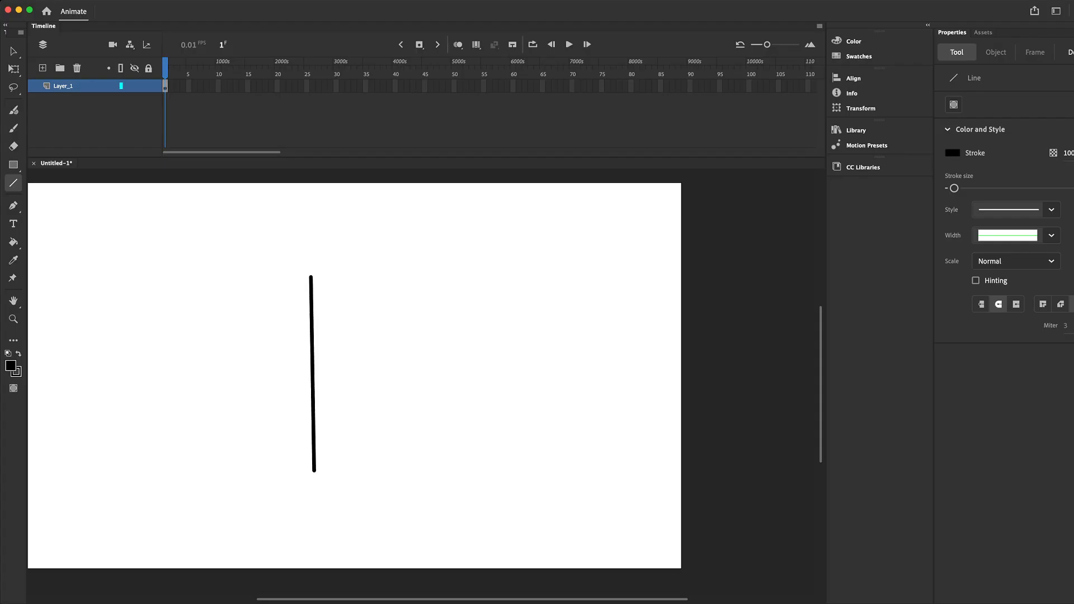
left_click_drag(308, 277, 353, 273)
left_click_drag(312, 309, 356, 303)
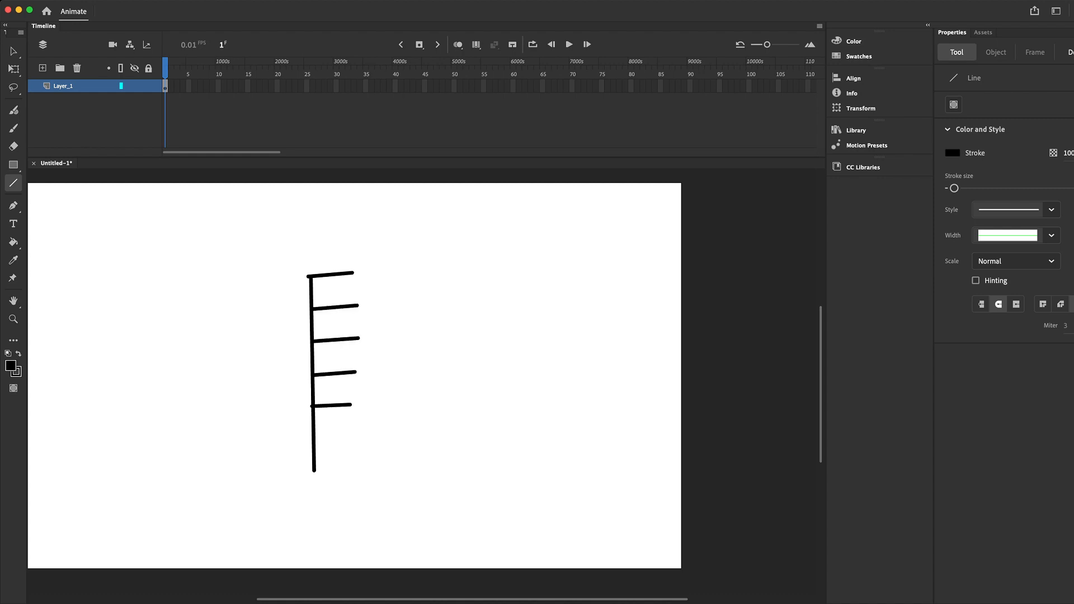
left_click_drag(351, 404, 355, 403)
left_click_drag(315, 436, 358, 432)
left_click_drag(312, 473, 358, 470)
Brush a circular rotation arrow above the sketch, and draw a second vertical line beside it with a short branch at its top end.
key("b")
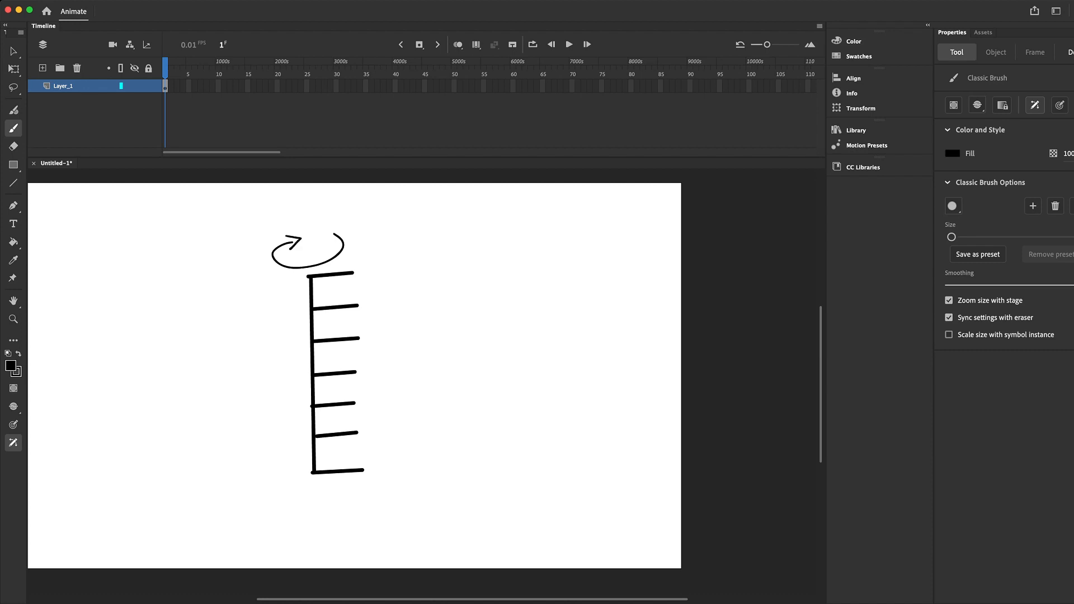
key("n")
mouse_move(526, 274)
left_mouse_down()
mouse_move(556, 476)
mouse_move(535, 481)
left_mouse_up()
left_click_drag(527, 275, 560, 270)
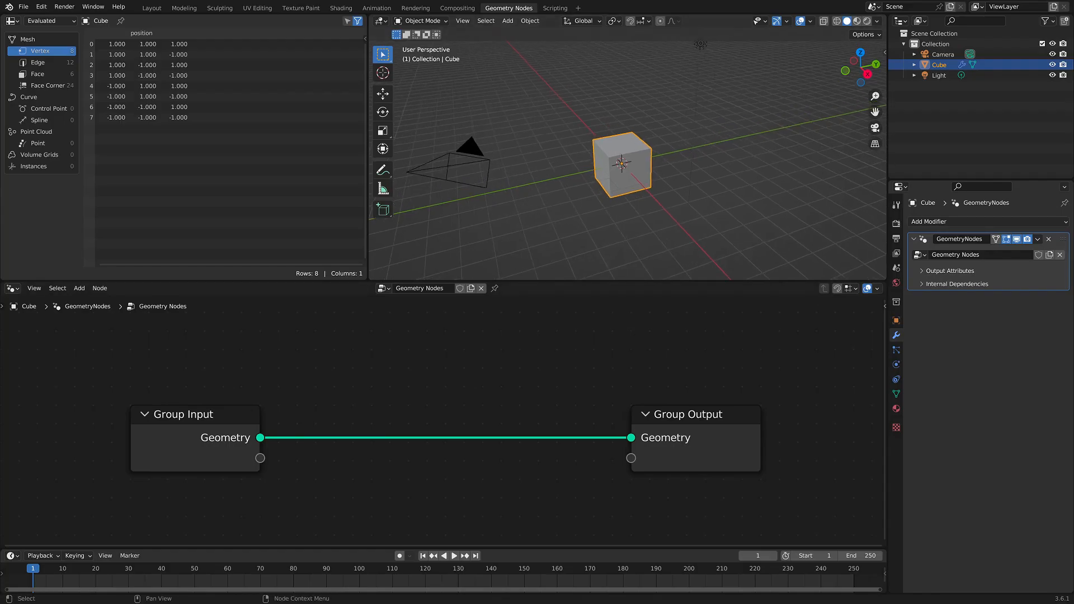
Switch back to Blender and insert a Curve Line node on the link into Group Output, replacing the cube geometry.
key("shift+a")
mouse_move(369, 300)
mouse_move(464, 336)
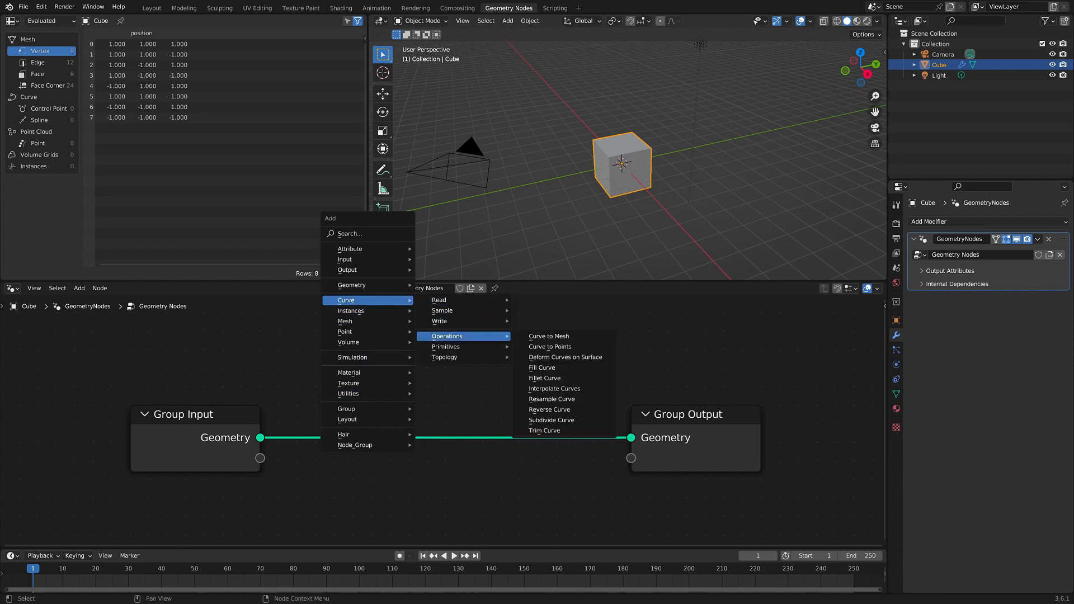
left_click(542, 378)
left_click(399, 391)
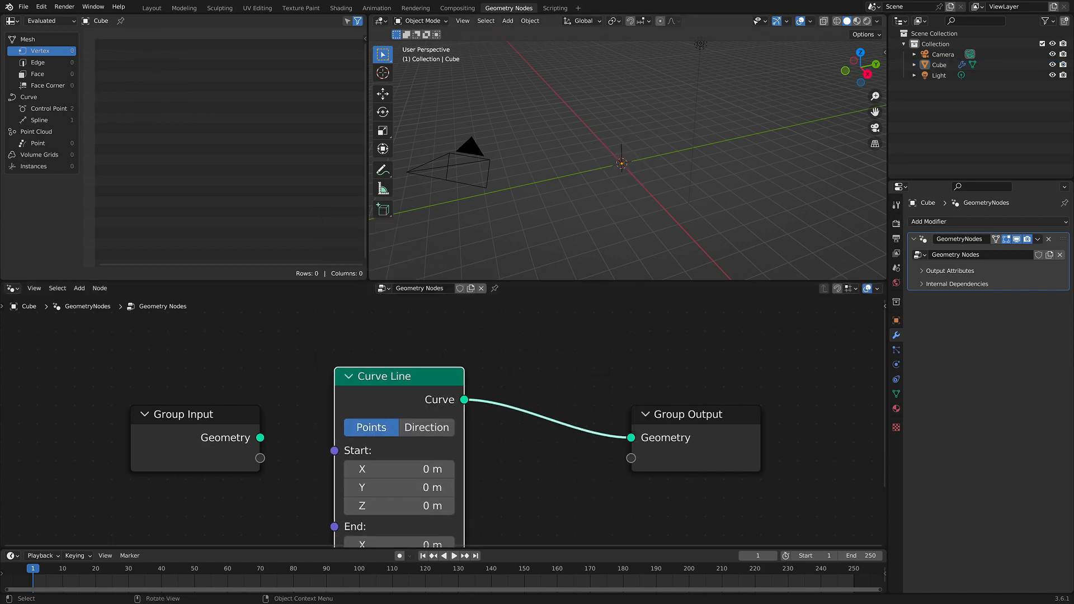
Select the line object in the viewport and move Group Output away from Curve Line to make room for more nodes.
scroll(626, 155, "up", 7)
left_click(603, 147)
scroll(475, 420, "down", 2)
middle_click_drag(475, 419, 434, 378)
middle_click_drag(615, 168, 616, 159, "shift")
left_click_drag(615, 373, 731, 344)
key("alt+a")
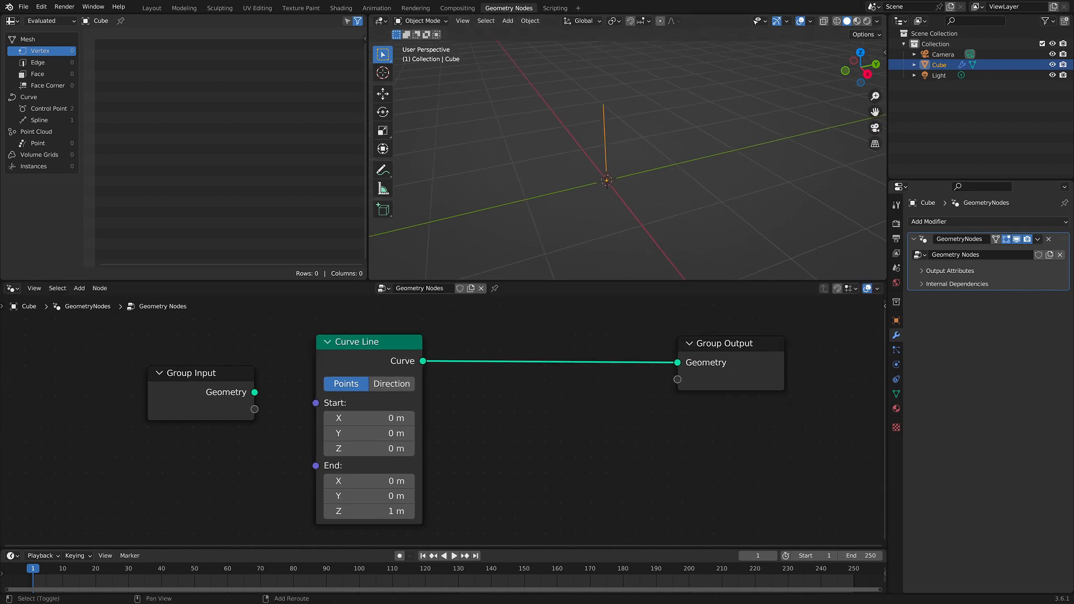
Insert a Join Geometry node on the link between Curve Line and Group Output.
key("shift+a")
left_click(613, 383)
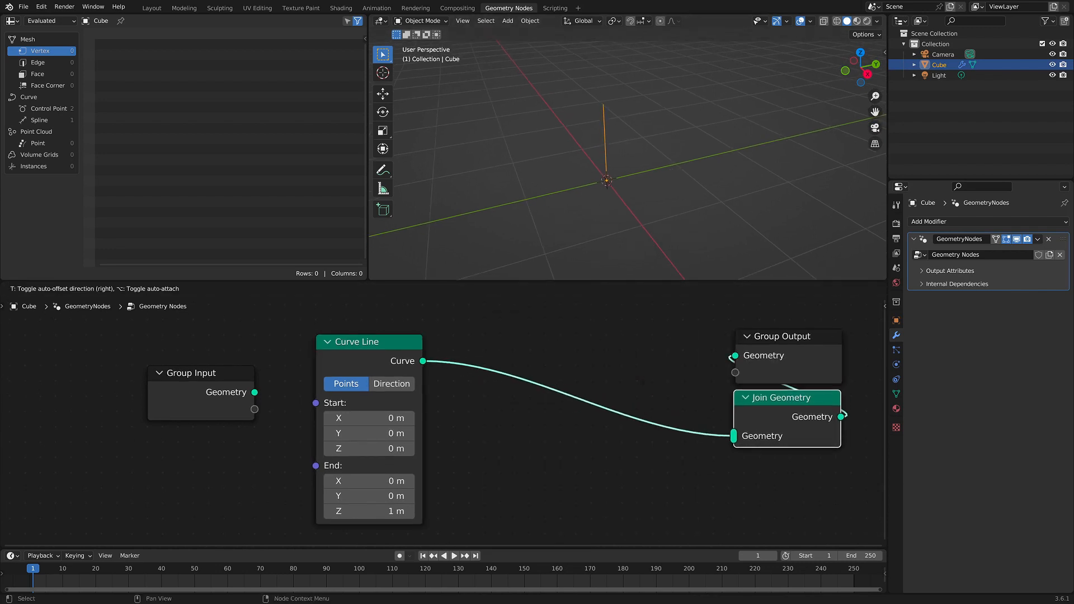
left_click(640, 380)
key("alt+a")
Add an Instance on Points node, connecting Curve Line to its Points and its Instances output to Join Geometry.
key("shift+a")
mouse_move(551, 356)
left_click(627, 355)
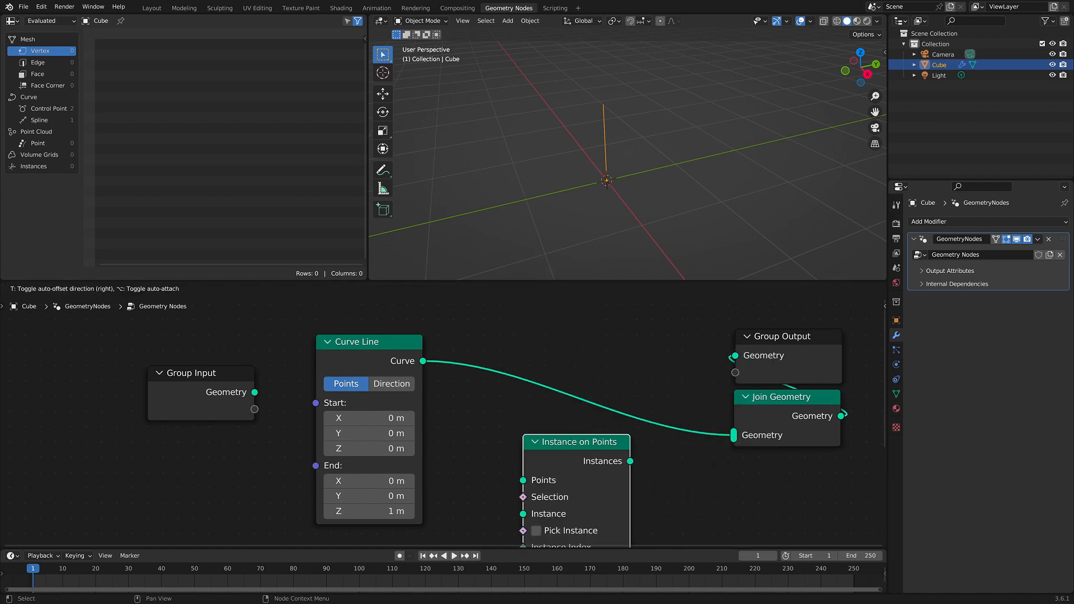
left_click(509, 418)
scroll(509, 417, "down", 3)
middle_click_drag(509, 417, 471, 381)
left_click_drag(389, 336, 457, 416)
left_click_drag(541, 400, 634, 394)
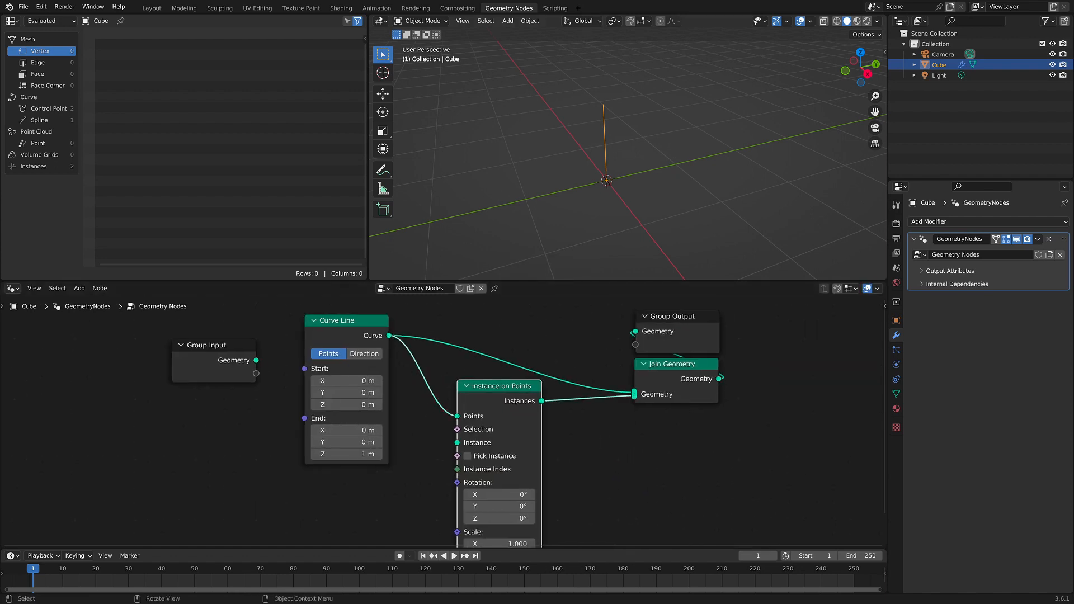
Spread the Curve Line and Group Input nodes apart from Instance on Points and enlarge the node editor area.
left_click_drag(347, 320, 303, 323)
left_click_drag(214, 345, 108, 356)
left_click_drag(304, 324, 237, 329)
scroll(521, 391, "down", 3)
middle_click_drag(521, 392, 521, 368)
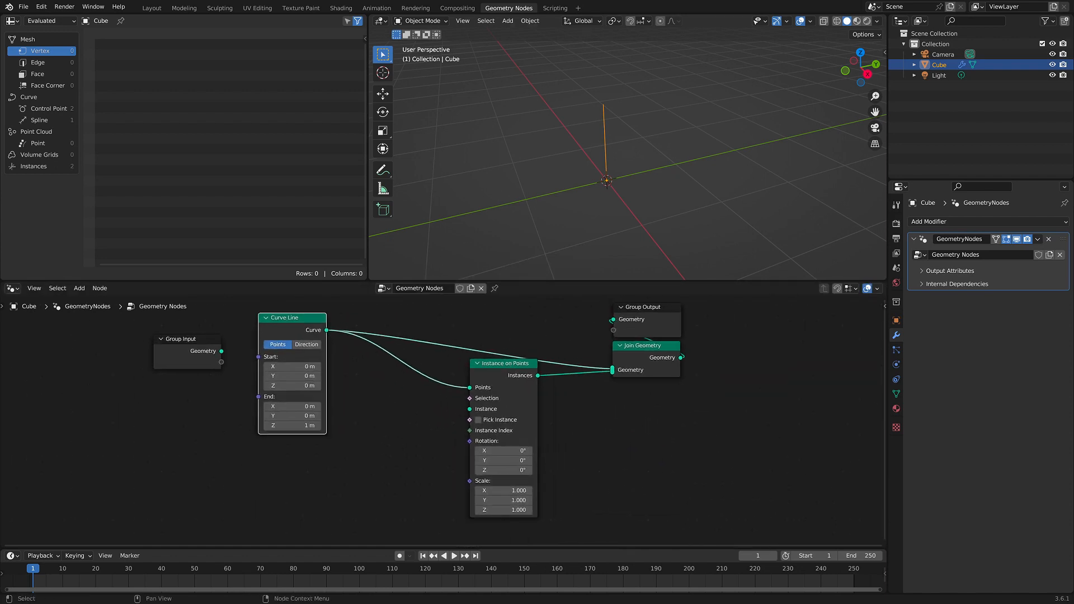
left_click_drag(521, 281, 521, 247)
middle_click_drag(521, 168, 520, 180, "shift")
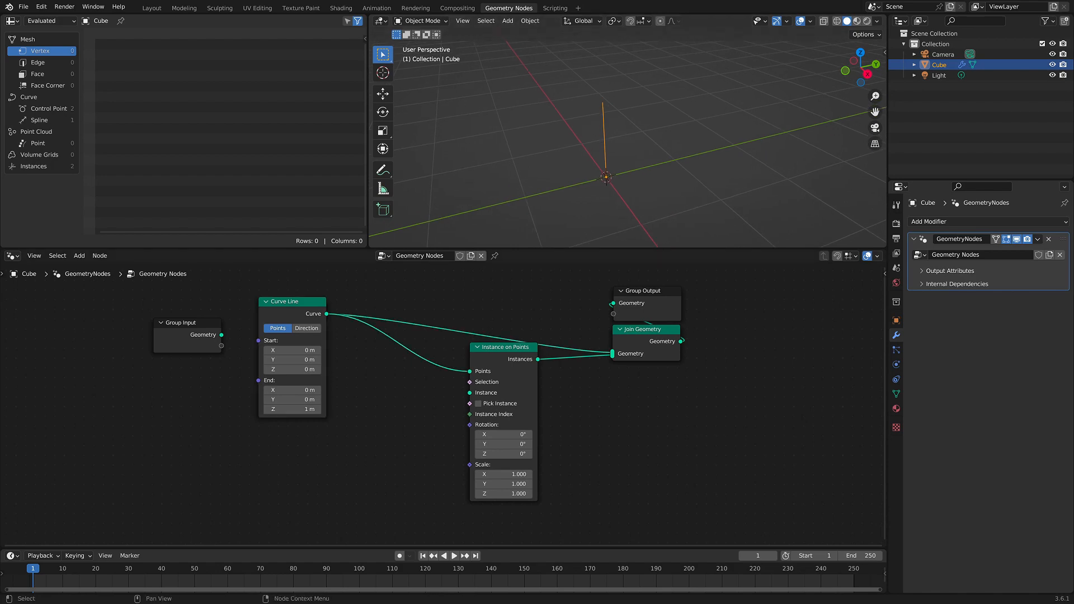
Duplicate Curve Line, set the copy's End to X 0.3 m and Z 0 m, and connect it to the Instance input.
key("shift+d")
left_click(376, 506)
type("0")
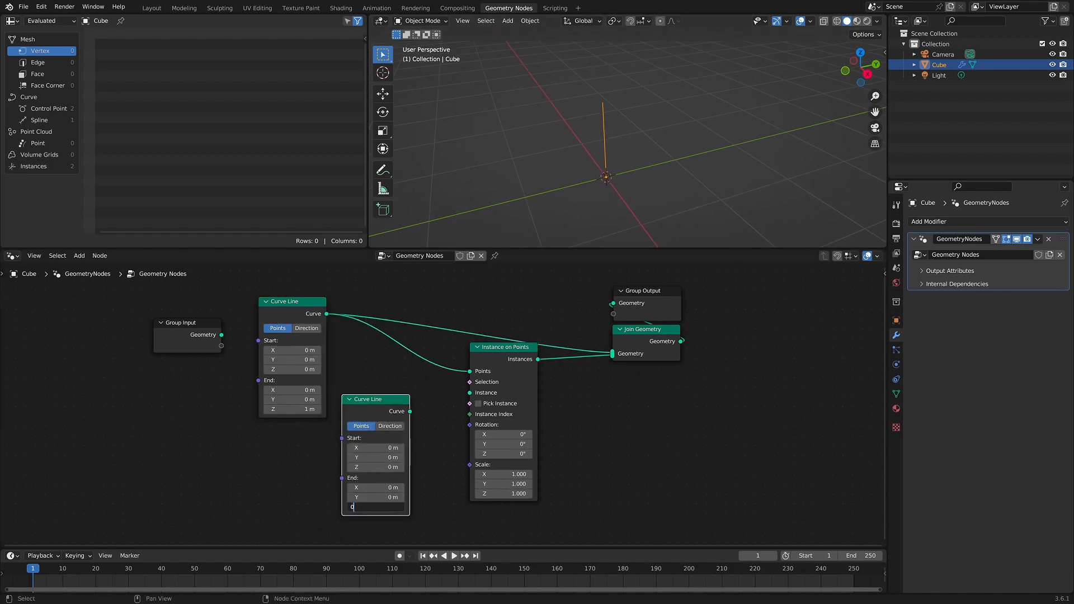
key("Return")
left_click(376, 487)
type("0.3")
key("Return")
left_click_drag(410, 411, 469, 392)
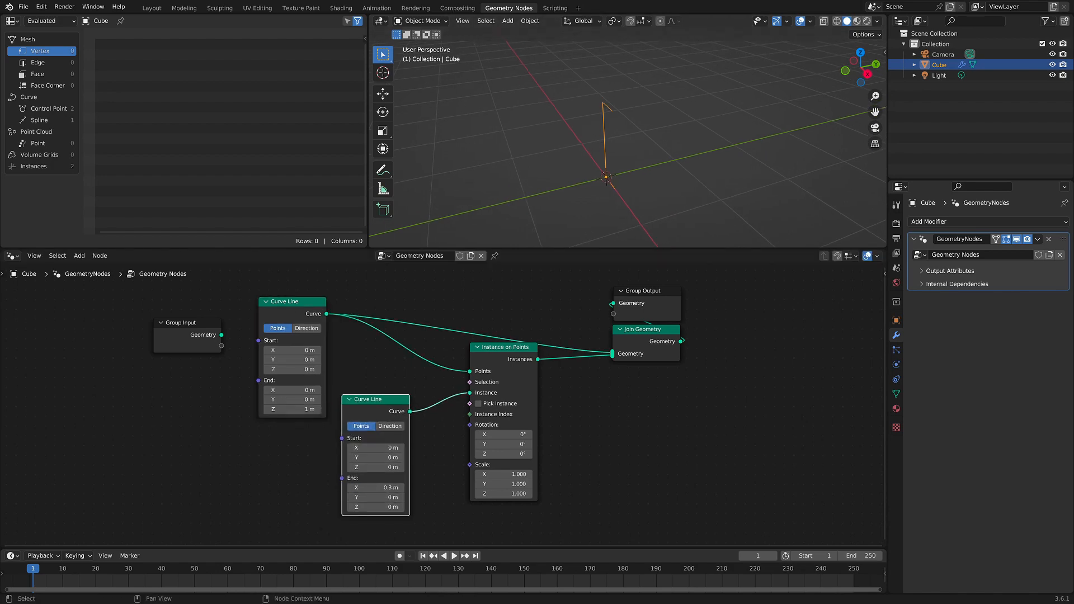
Move Group Input and the first Curve Line farther out, and merge that line's two outgoing links through a reroute.
middle_click_drag(626, 168, 677, 150)
left_click_drag(187, 323, 88, 321)
left_click_drag(292, 302, 201, 302)
right_click_drag(361, 316, 361, 358, "shift")
Insert a Resample Curve node between the first Curve Line and the reroute.
key("shift+a")
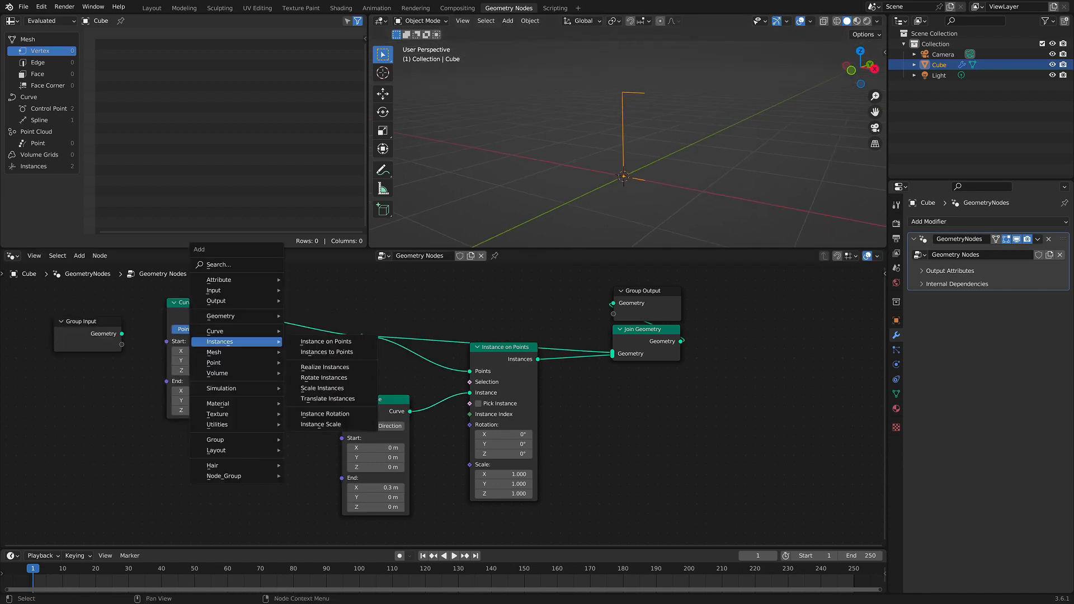
mouse_move(313, 331)
mouse_move(316, 367)
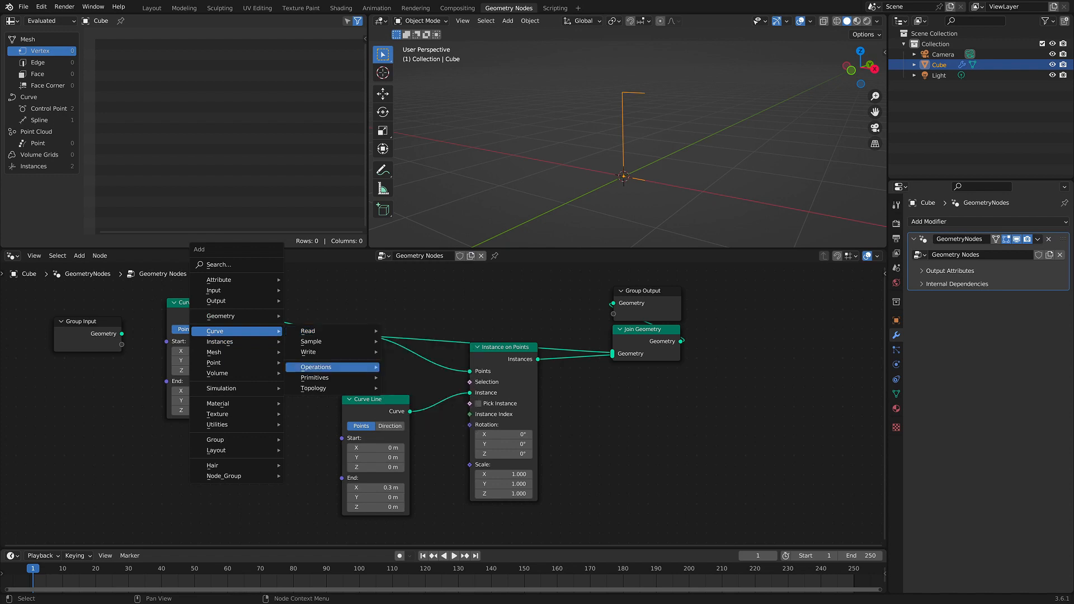
left_click(425, 430)
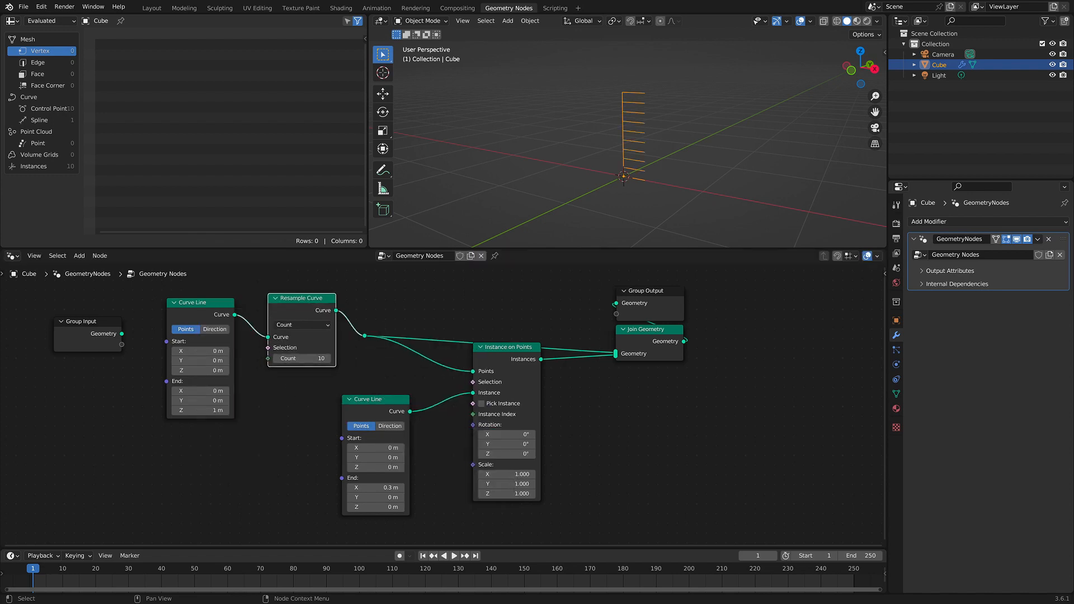
left_click(308, 330)
Rearrange Group Output, Join Geometry, Instance on Points and the second Curve Line to clear space below the main chain.
middle_click_drag(628, 162, 638, 124, "ctrl")
left_click_drag(667, 290, 744, 280)
left_click_drag(667, 329, 741, 320)
left_click_drag(525, 347, 597, 301)
left_click_drag(375, 399, 388, 349)
left_click_drag(596, 301, 603, 309)
left_click_drag(388, 349, 385, 326)
Add an Align Euler to Vector node and connect its Rotation output to Instance on Points' Rotation input.
key("shift+a")
mouse_move(466, 522)
left_click(649, 512)
left_click(482, 392)
left_click_drag(604, 309, 639, 317)
left_click_drag(516, 396, 537, 396)
left_click_drag(570, 408, 605, 395)
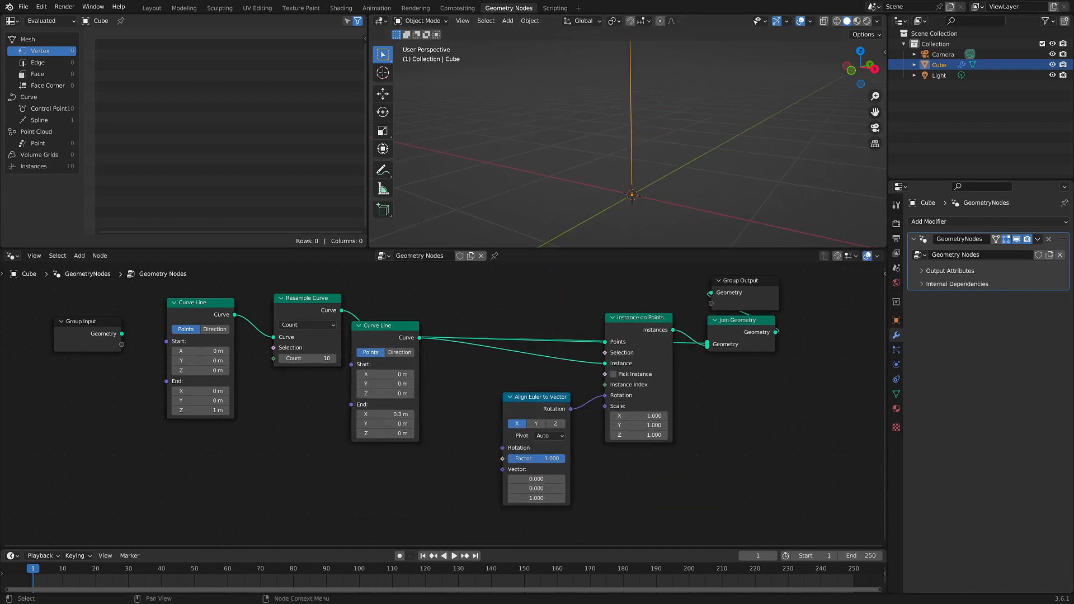
Add a Vector Rotate node and connect its output to Align Euler to Vector's Vector input.
key("shift+a")
left_click(506, 466)
scroll(413, 447, "down", 1)
middle_click_drag(402, 464, 425, 435)
left_click(415, 418)
left_click_drag(476, 428, 519, 432)
Add a Normal node and connect it to Vector Rotate's Vector input.
key("shift+a")
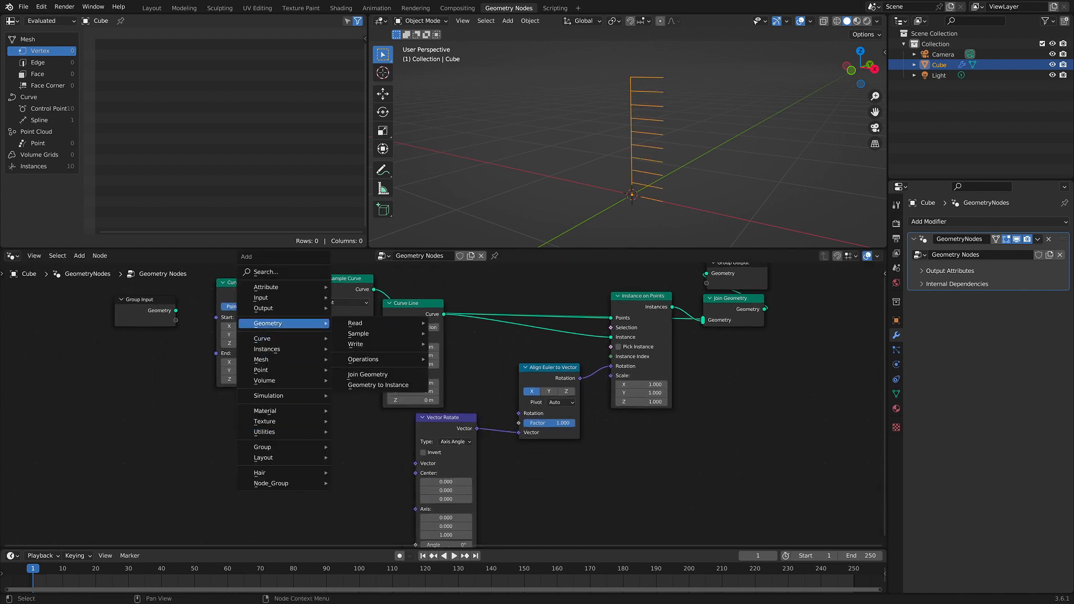
left_click(456, 362)
left_click(286, 441)
left_click_drag(345, 452, 441, 513)
Add a float Random Value node feeding Vector Rotate's Angle and set its Max to 6.283.
key("shift+a")
left_click(421, 530)
left_click(310, 458)
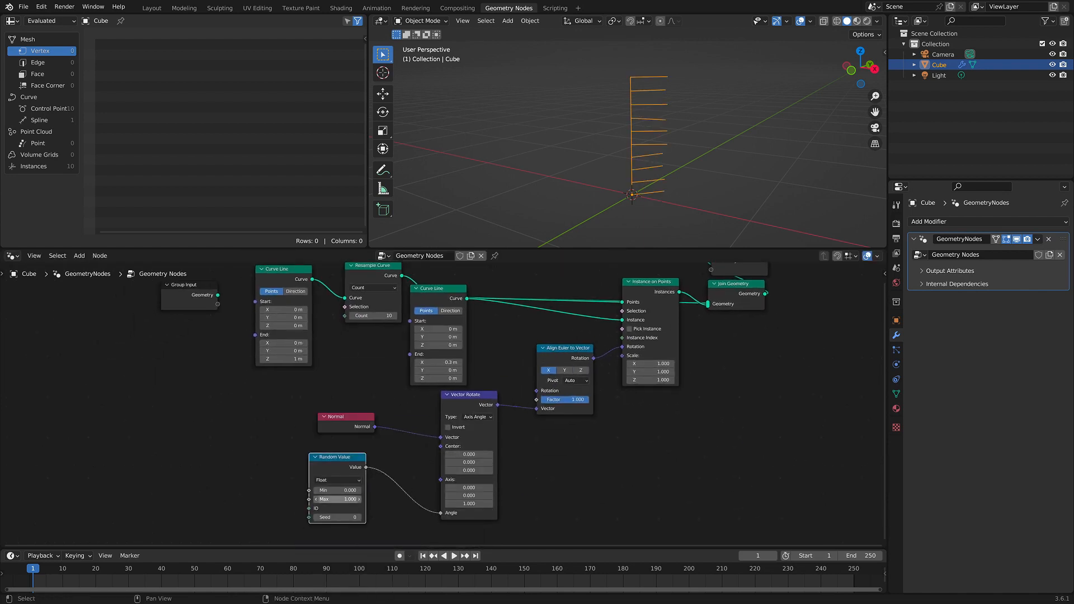
key("Return")
Set the Random Value node's Seed to 28 to vary the branch directions.
middle_click_drag(615, 123, 593, 212)
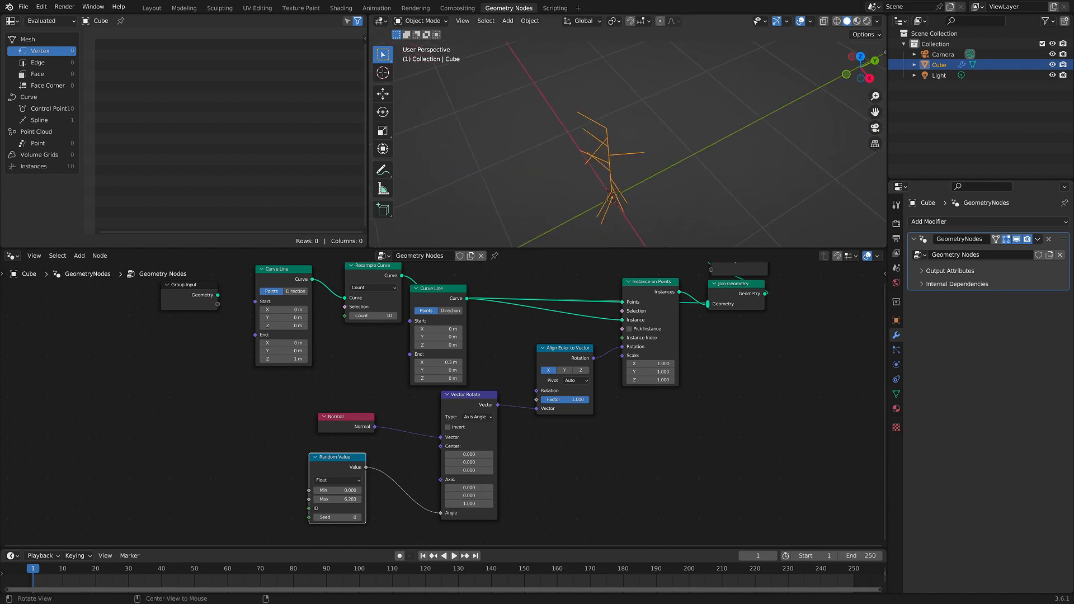
left_click_drag(337, 516, 380, 516)
key("alt+a")
scroll(443, 404, "up", 1)
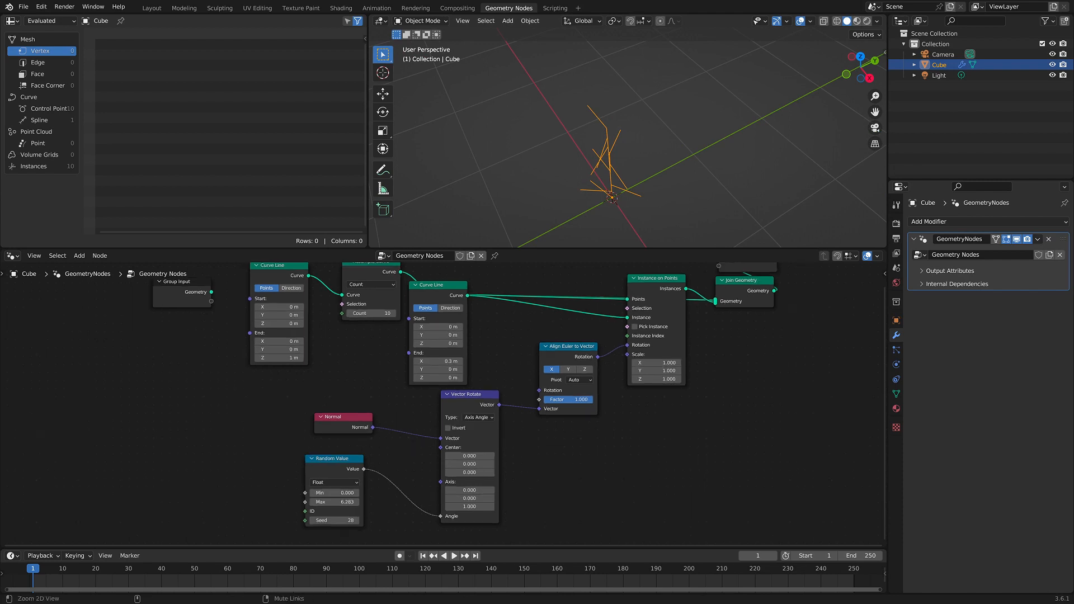
Nudge the Align Euler to Vector and Normal nodes into a tidier layout, and select Align Euler to Vector.
left_click_drag(568, 346, 574, 357)
left_click_drag(341, 417, 348, 404)
left_click_drag(627, 162, 645, 126, "alt")
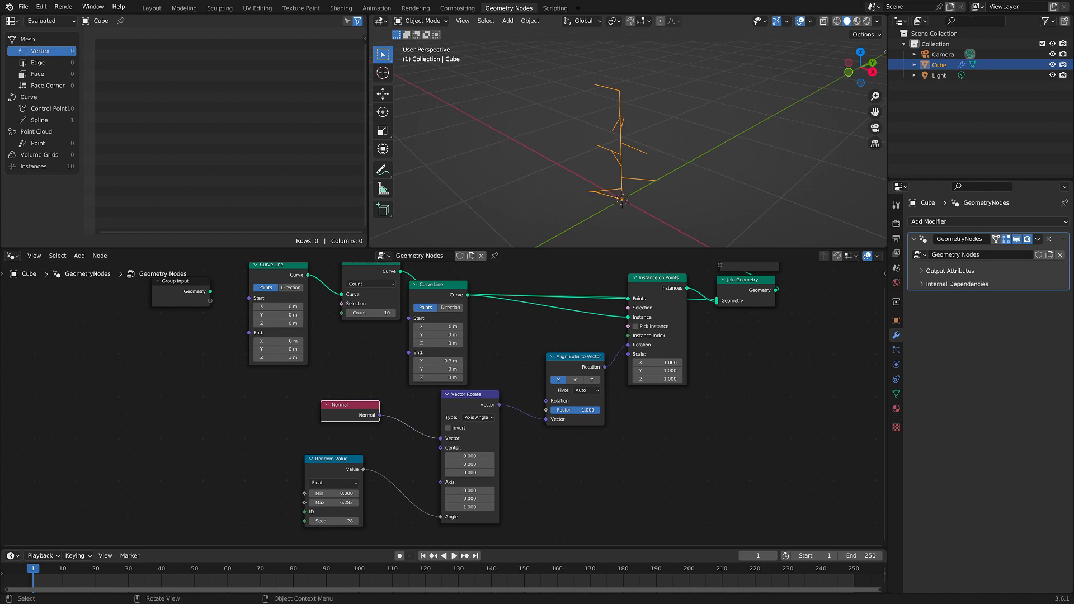
key("alt+a")
left_click(575, 356)
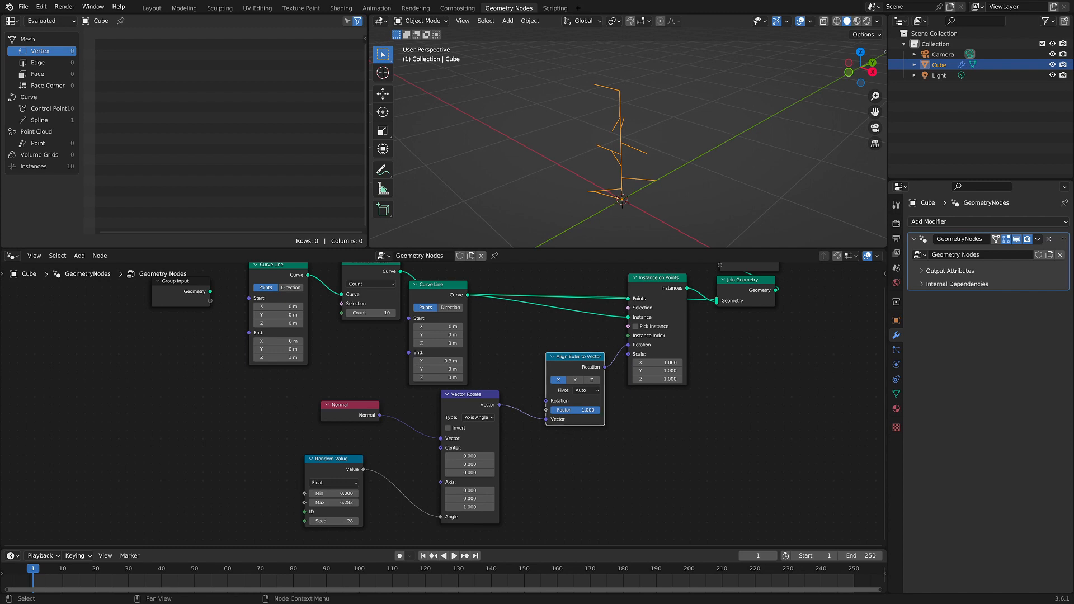
Delete the Normal, Random Value, Vector Rotate and Align Euler to Vector nodes.
left_click_drag(330, 398, 583, 499)
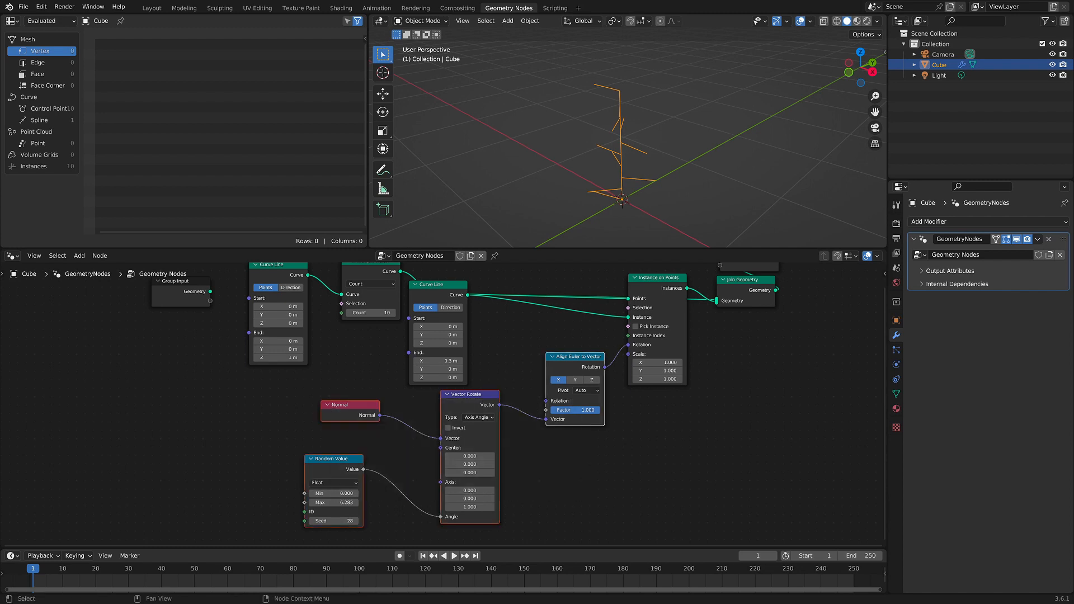
key("x")
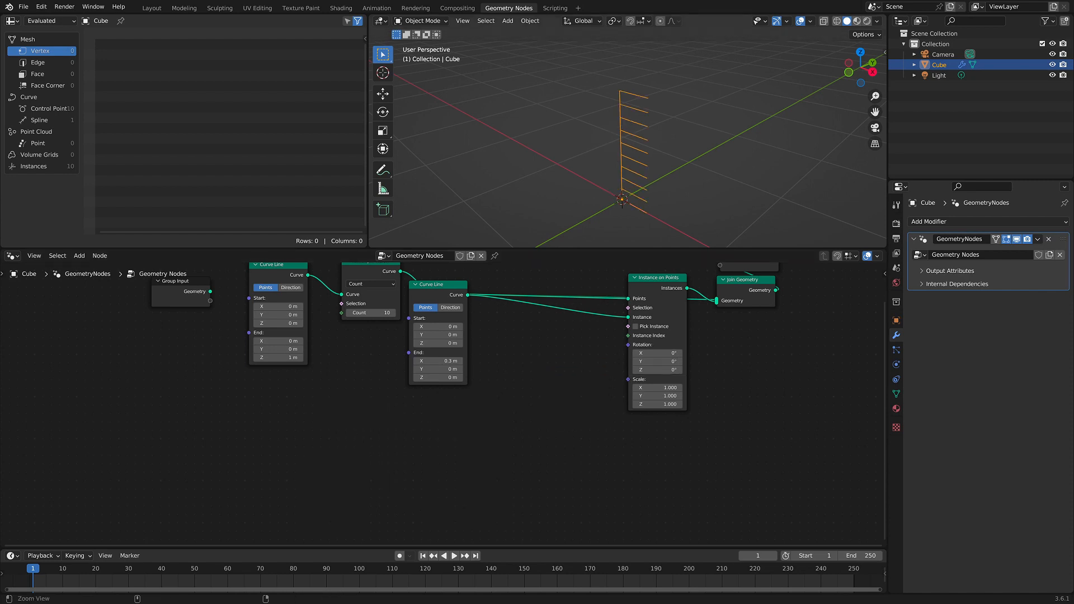
middle_click_drag(626, 151, 627, 142, "ctrl")
left_click_drag(504, 392, 494, 404, "alt")
left_click_drag(627, 168, 626, 142, "ctrl+alt")
left_click_drag(503, 392, 503, 387, "alt")
Add a float Random Value node below the second Curve Line node.
key("shift+a")
mouse_move(520, 409)
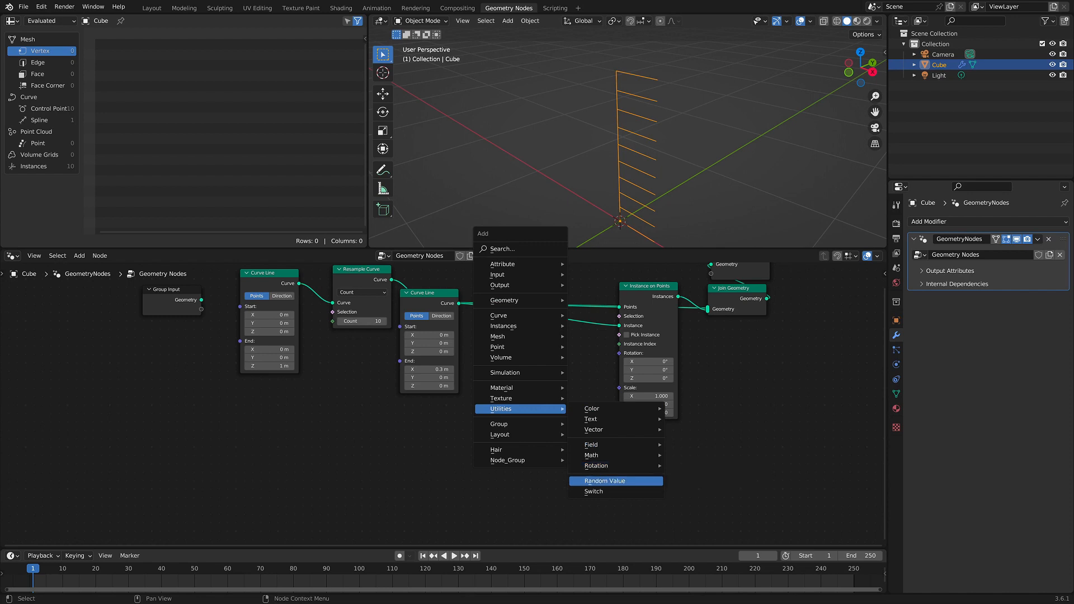
left_click(604, 481)
left_click(419, 425)
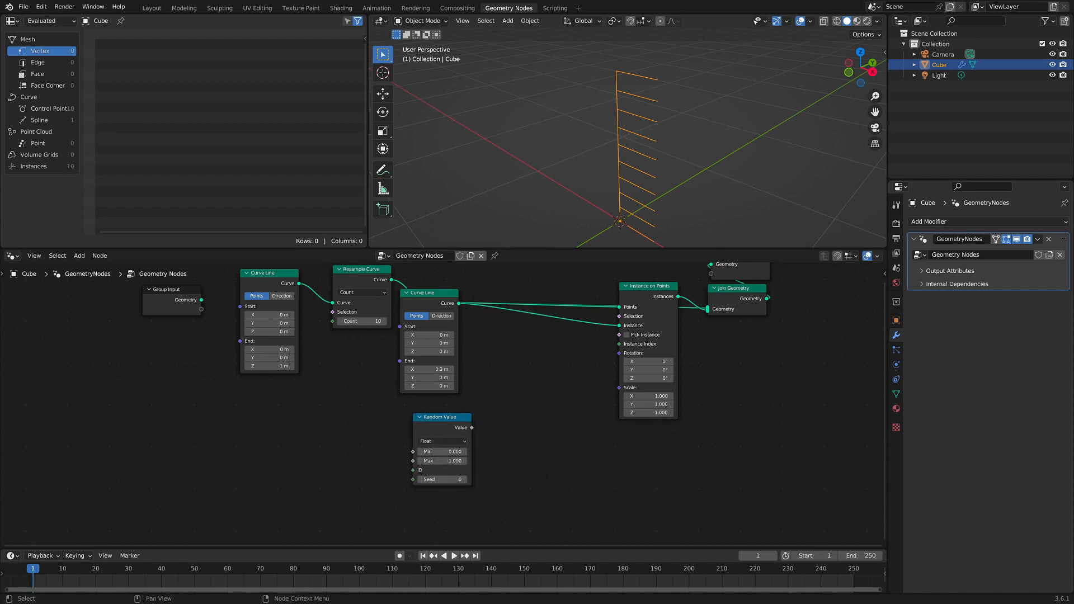
Add a Combine XYZ node, feed it from the Random Value node and connect its Vector to Instance on Points' Rotation.
key("shift+a")
mouse_move(497, 414)
mouse_move(576, 435)
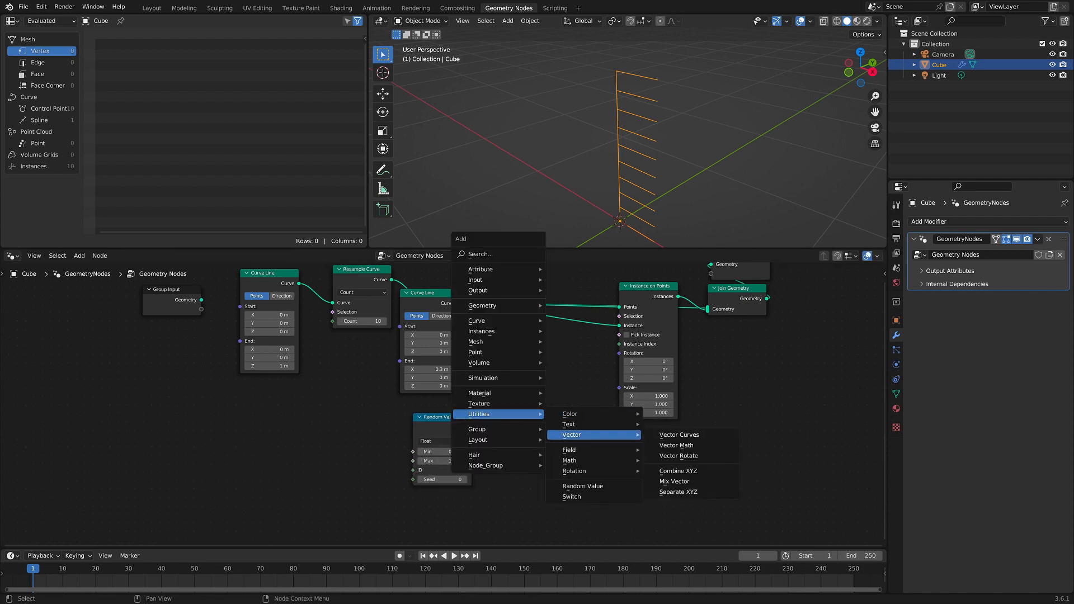
left_click(678, 471)
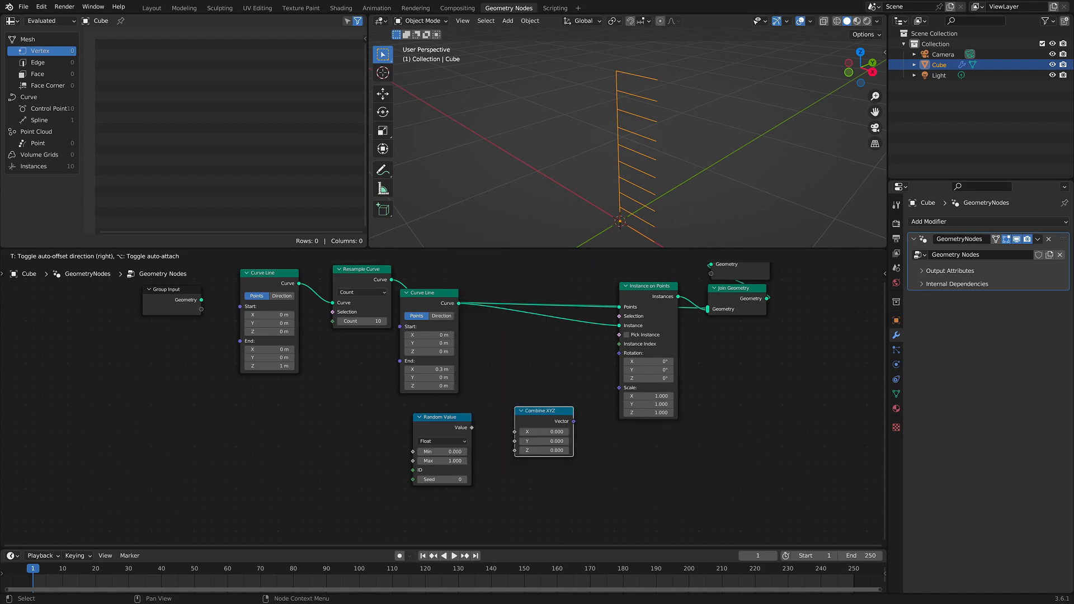
left_click(500, 394)
left_click_drag(472, 427, 500, 437)
left_click_drag(558, 408, 619, 353)
Set the Random Value node's Max to 360 and vary its Seed.
left_click(442, 460)
type("360")
key("Return")
mouse_move(638, 140)
middle_mouse_down()
mouse_move(644, 191)
mouse_move(648, 140)
middle_mouse_up()
left_click_drag(442, 480, 470, 479)
middle_click_drag(638, 157, 643, 131)
Delete the Combine XYZ and Random Value nodes.
left_click(528, 398)
key("x")
left_click(442, 416)
key("x")
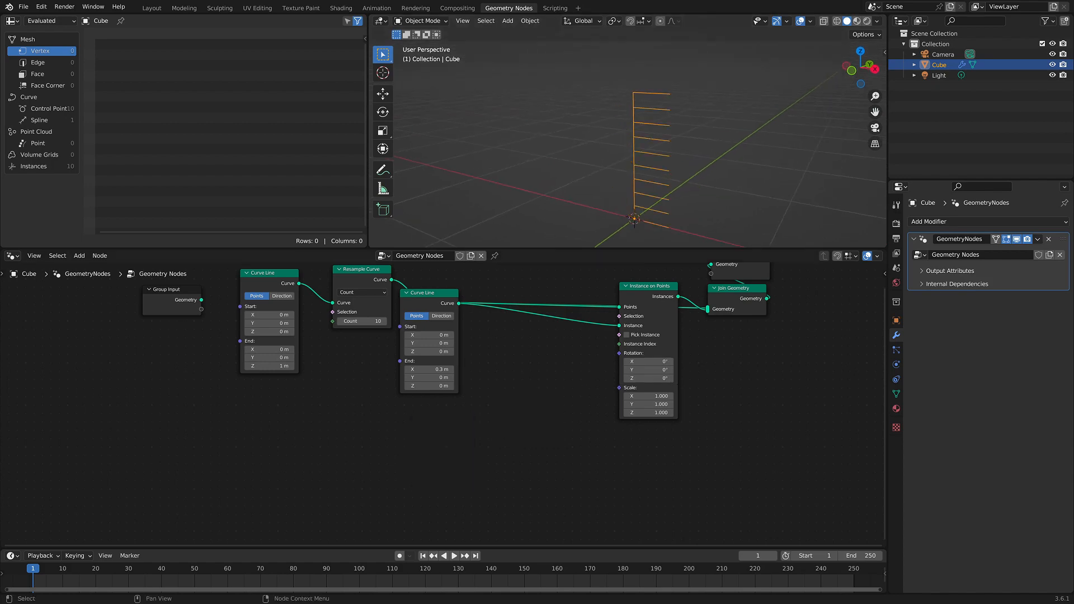
Add a Rotate Euler node and connect its Rotation output to Instance on Points' Rotation.
key("shift+a")
mouse_move(495, 416)
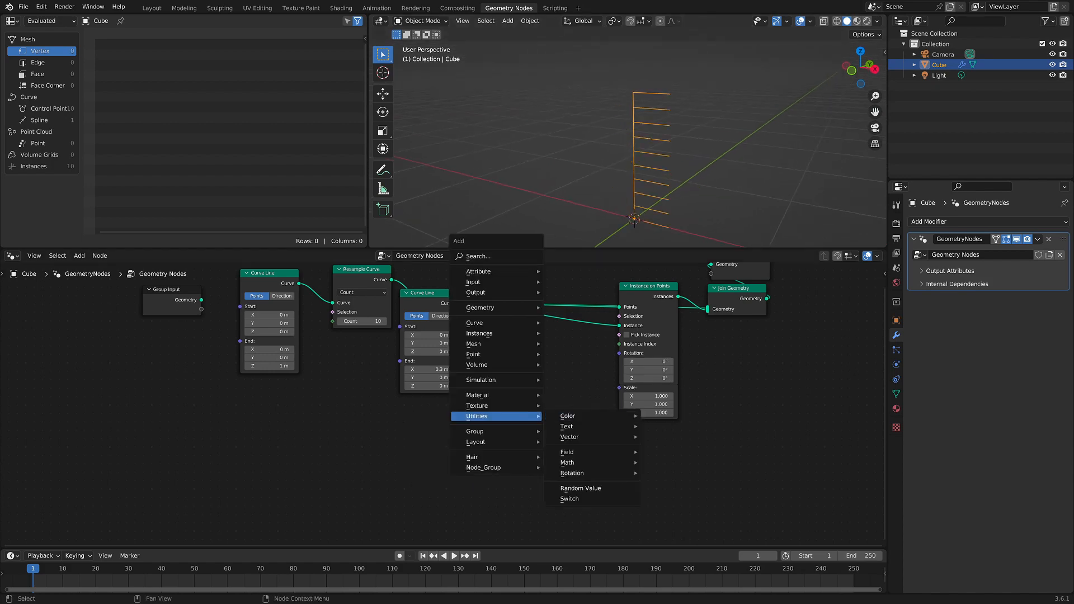
mouse_move(572, 472)
left_click(676, 485)
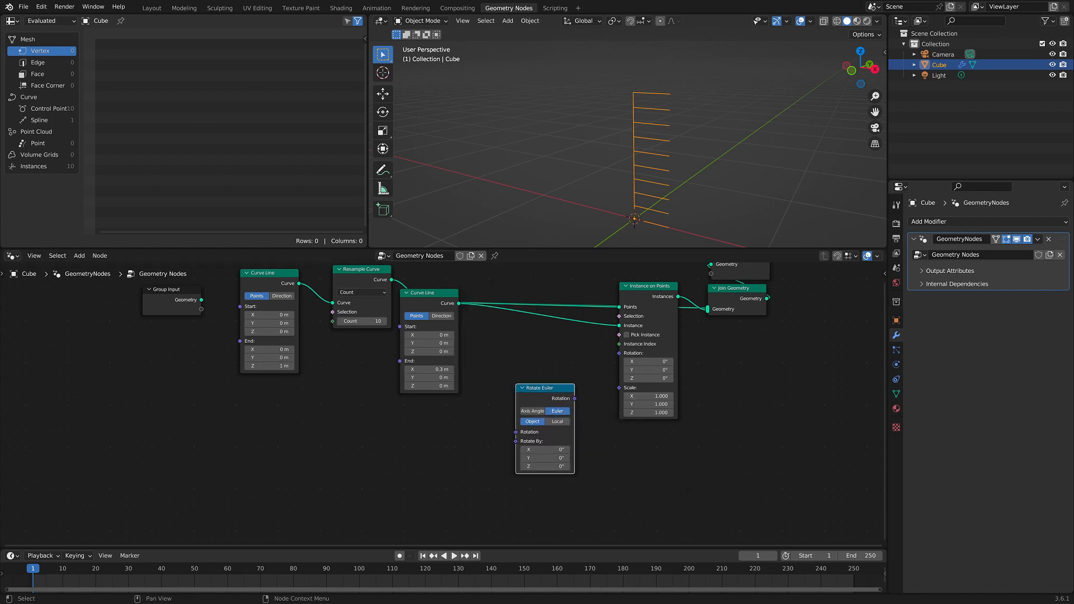
left_click_drag(574, 398, 619, 352)
Add a float Random Value node and connect its Value to Rotate Euler's Rotation input.
key("shift+a")
mouse_move(376, 436)
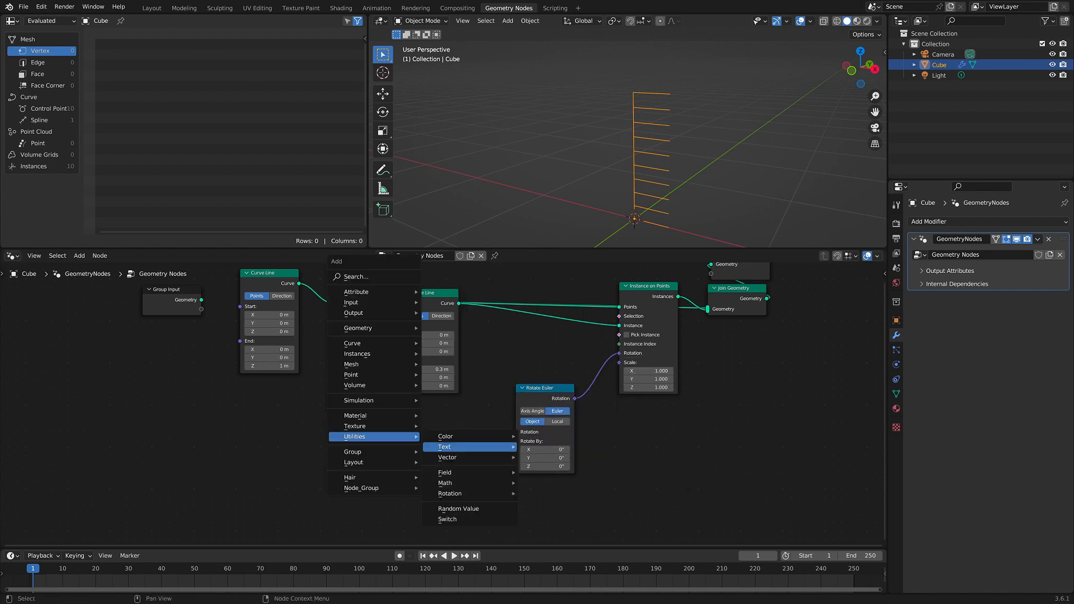
left_click(469, 508)
left_click(396, 419)
left_click_drag(454, 432, 516, 432)
Switch Rotate Euler to Axis Angle, set Random Value's Max to 360 and reroute its link to the Angle input.
left_click(531, 411)
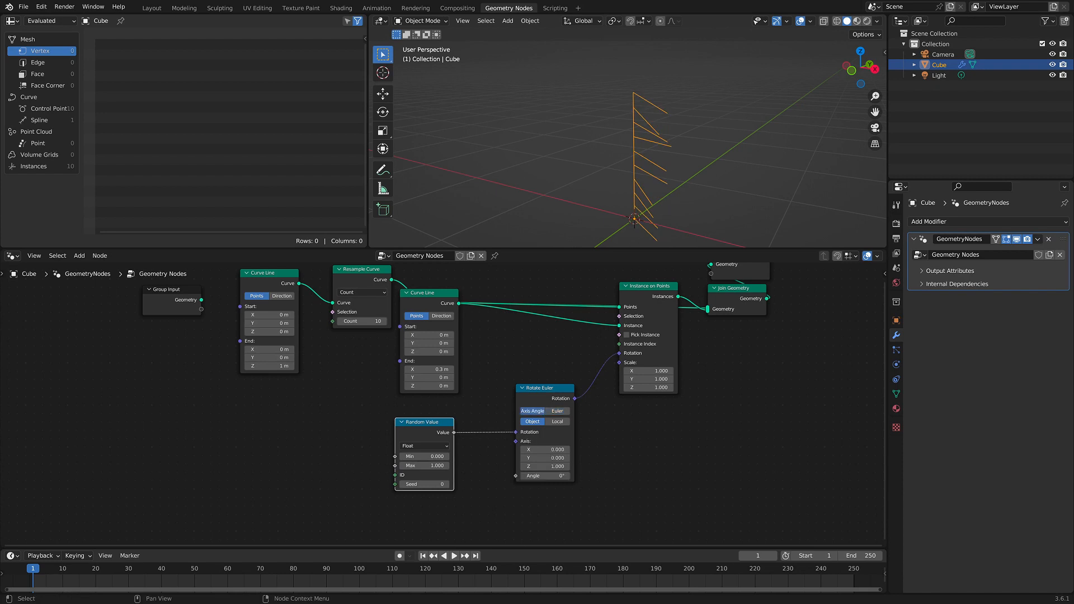
left_click_drag(515, 432, 479, 441)
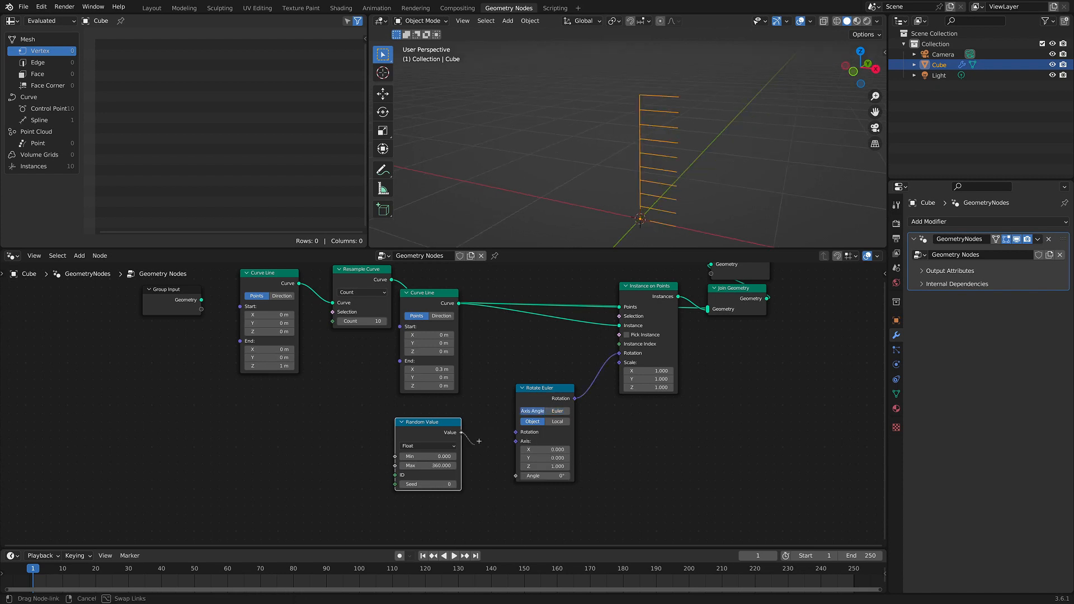
left_click_drag(515, 475, 516, 475)
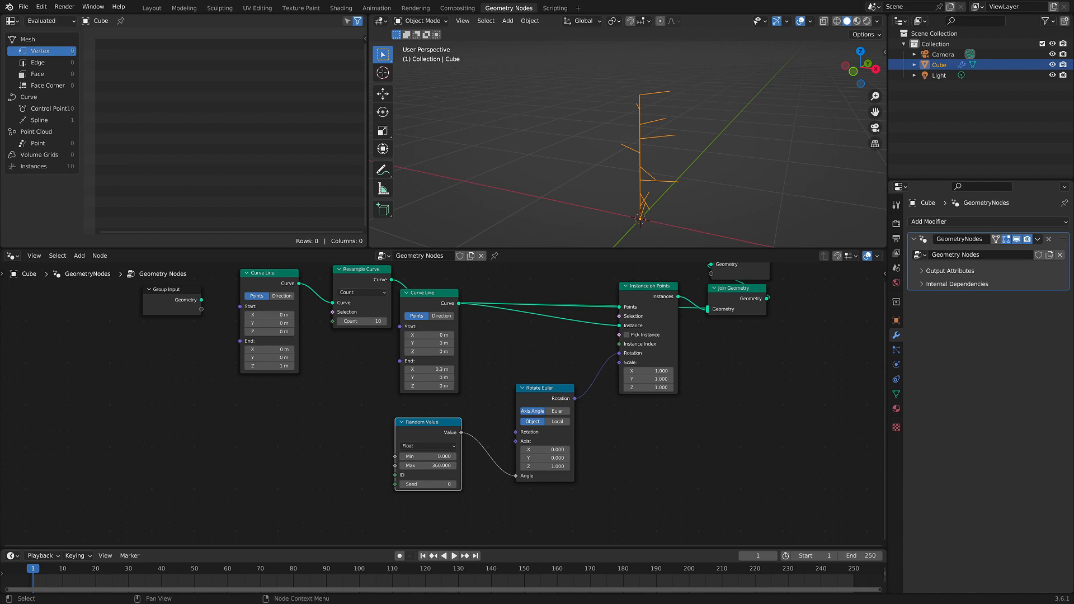
mouse_move(640, 168)
middle_mouse_down()
mouse_move(601, 168)
mouse_move(630, 168)
middle_mouse_up()
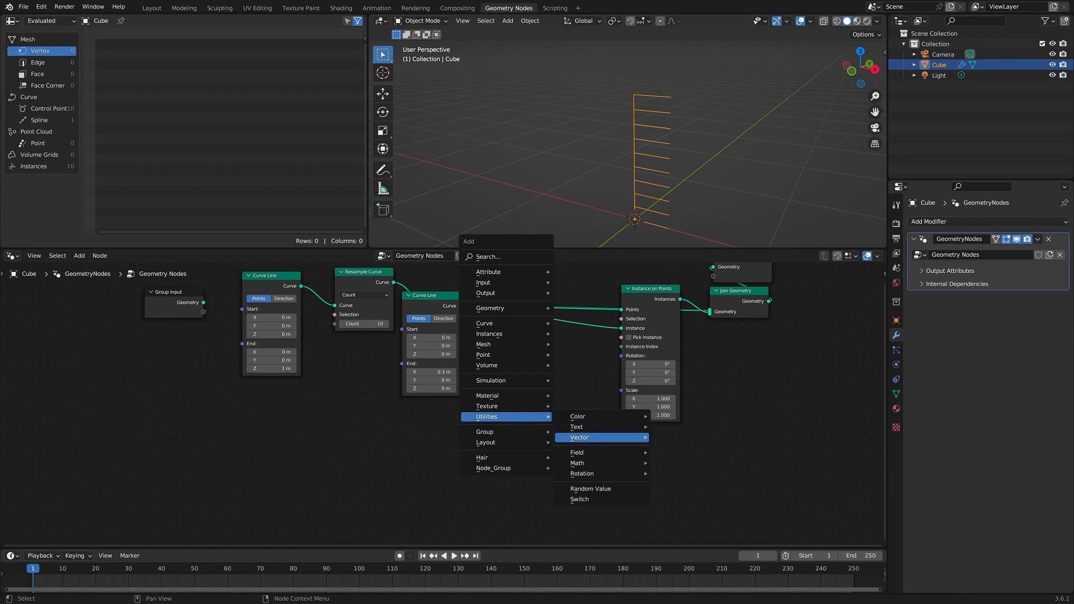
Add a Vector Rotate node and connect its Vector output to Instance on Points' Rotation.
mouse_move(601, 438)
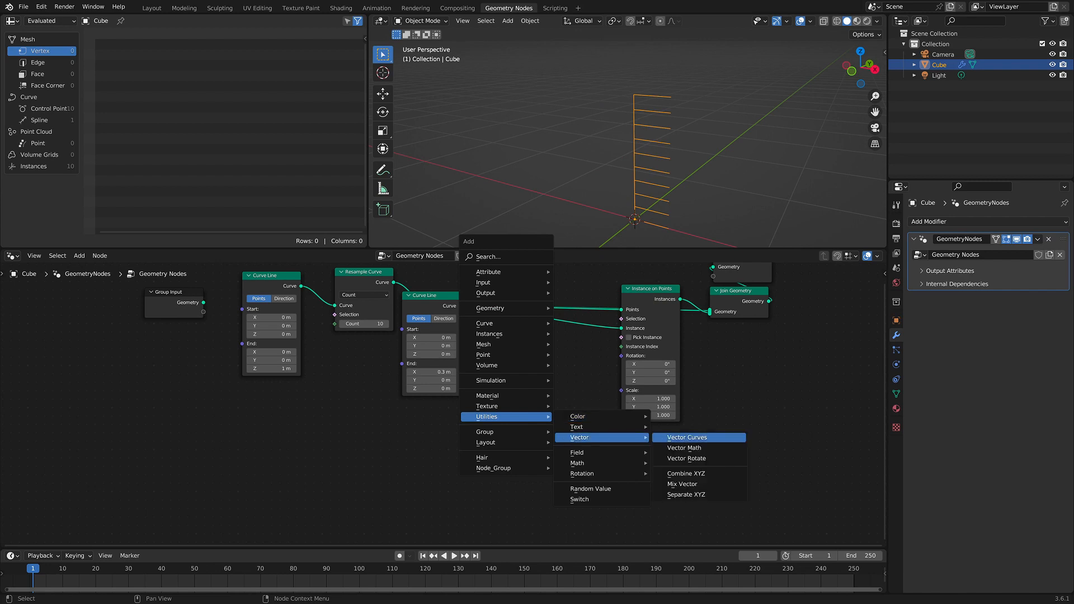
left_click(686, 458)
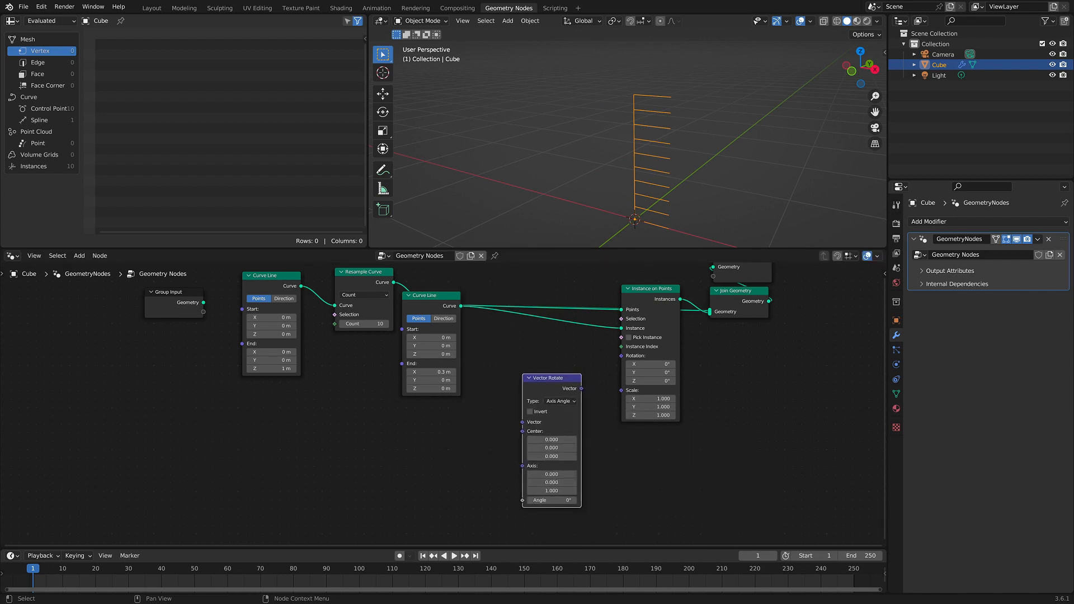
left_click_drag(582, 388, 620, 356)
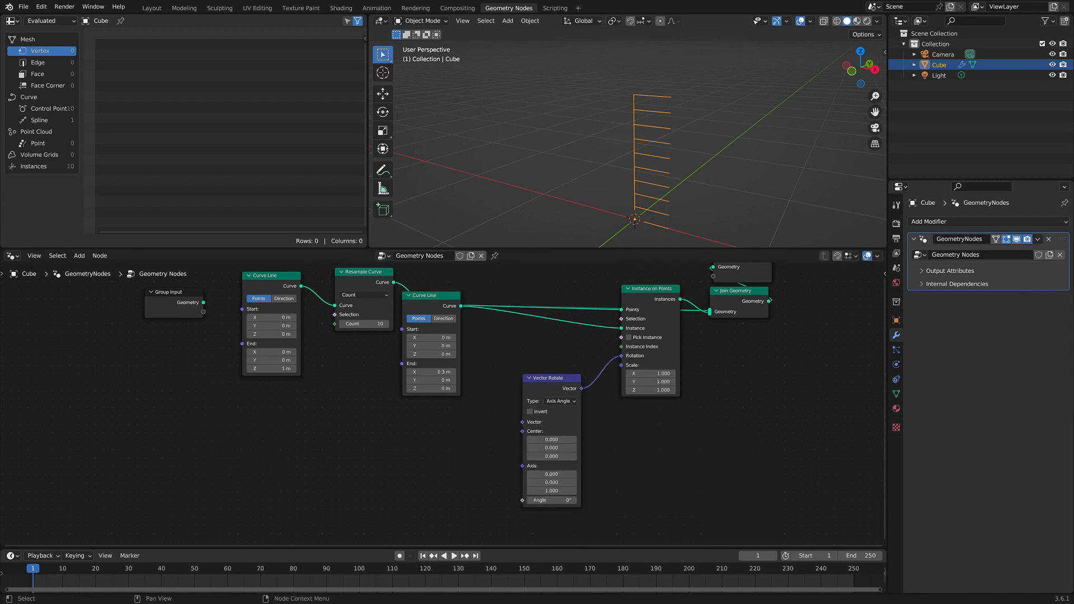
Add a float Random Value node feeding Vector Rotate's Angle and set its Max to 360.
key("shift+a")
mouse_move(380, 425)
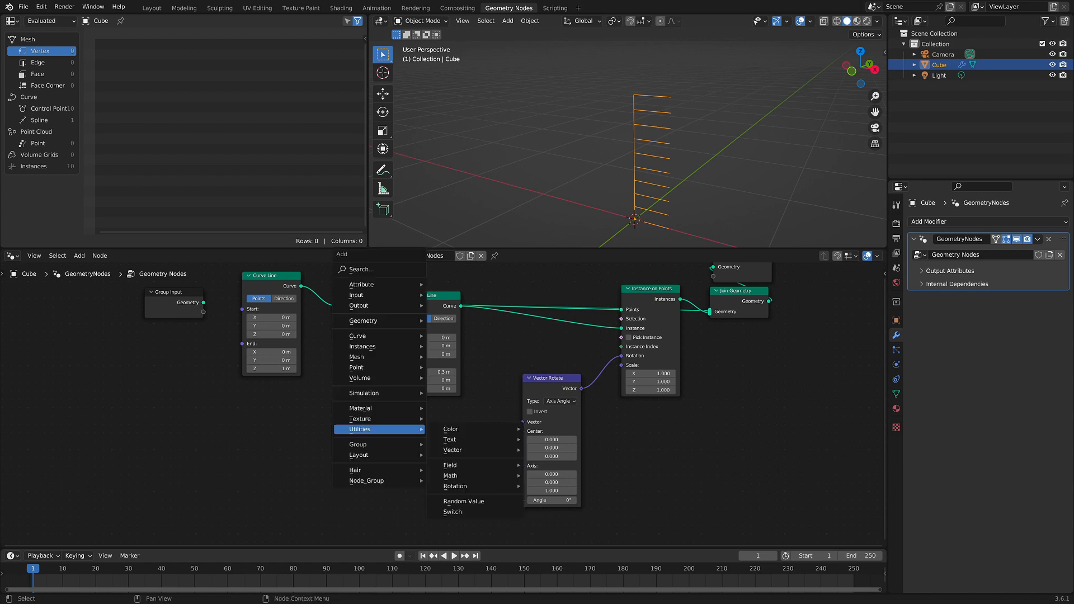
left_click(476, 501)
left_click(437, 455)
left_click_drag(472, 441, 484, 451)
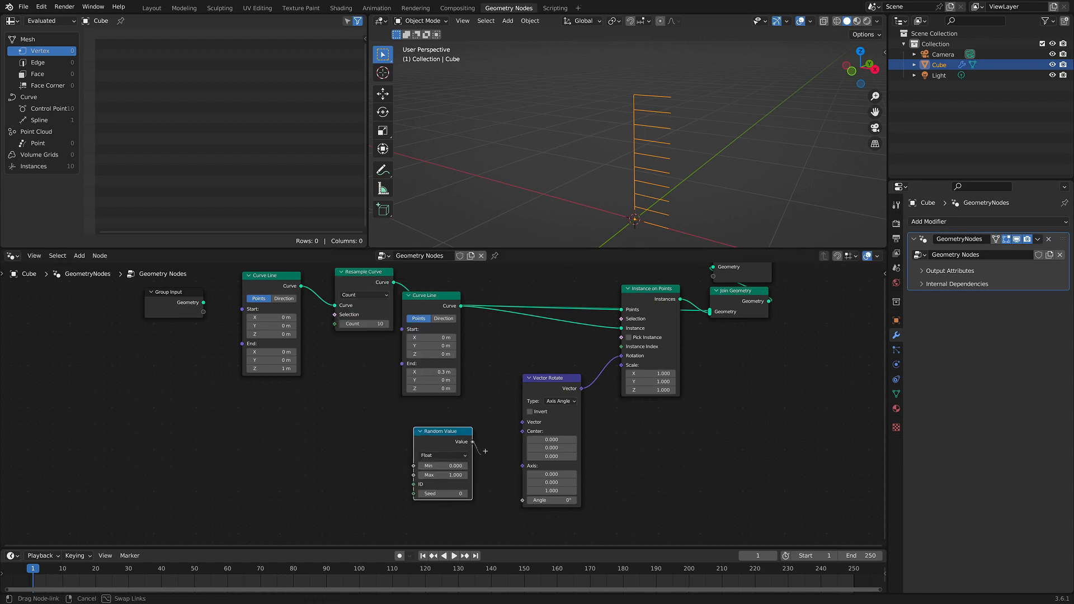
left_click_drag(522, 500, 522, 500)
left_click(443, 474)
type("360")
key("Return")
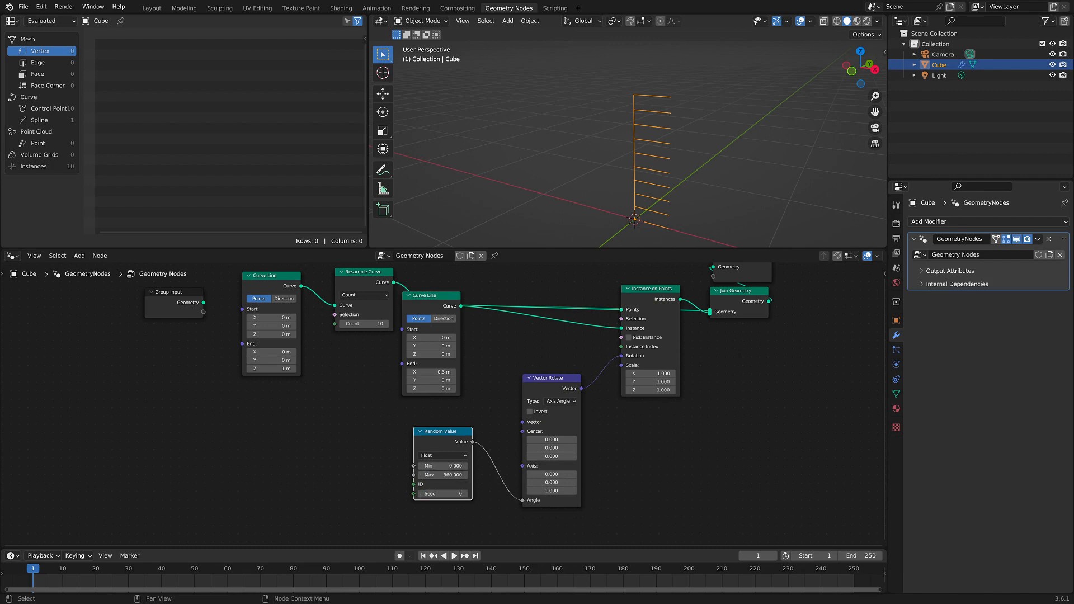
Set Vector Rotate's Axis to 0, 1, 0 and raise its Center X to 18.8.
left_click_drag(551, 439, 598, 439)
key("ctrl+z")
left_click(551, 491)
key("Return")
key("Return")
left_click_drag(552, 439, 657, 440)
mouse_move(671, 168)
middle_mouse_down()
mouse_move(610, 167)
mouse_move(651, 167)
middle_mouse_up()
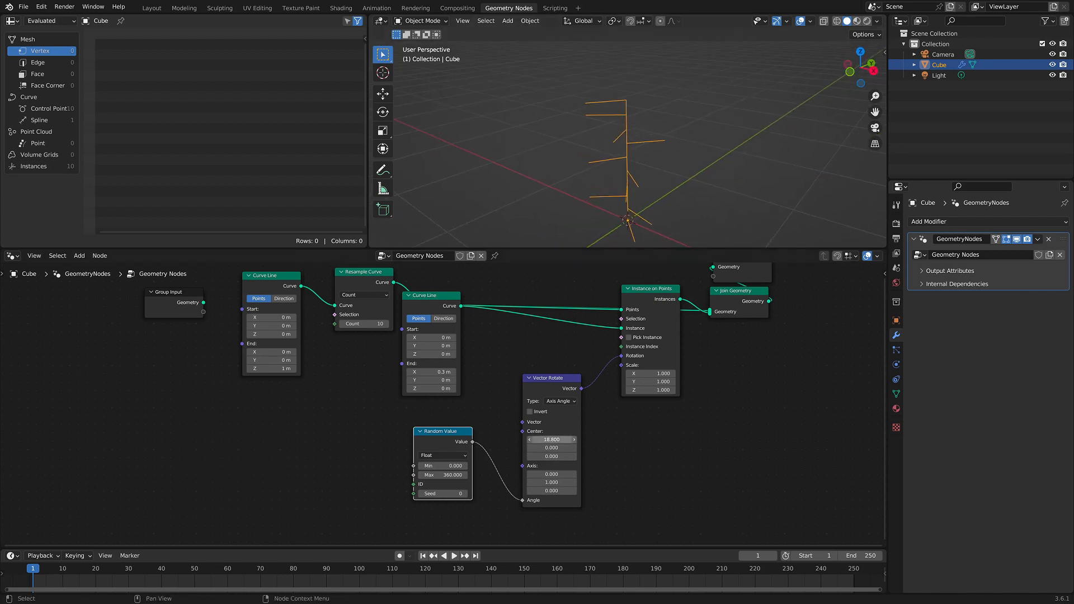
Set Vector Rotate's Center X to 26.6 and the Random Value node's Seed to 64.
left_click_drag(551, 439, 595, 440)
left_click_drag(442, 493, 470, 493)
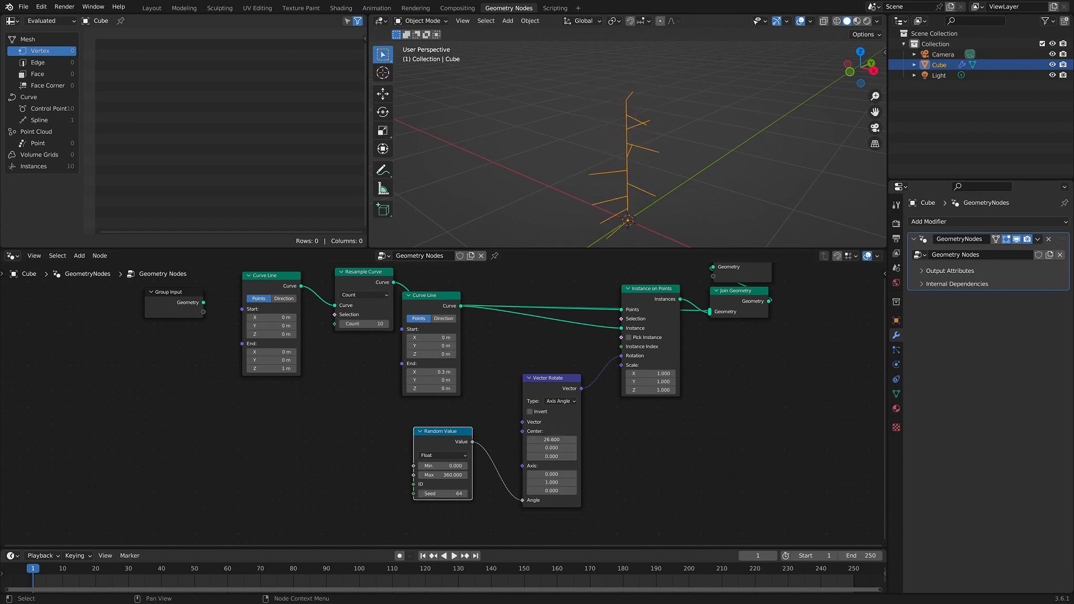
mouse_move(634, 178)
middle_mouse_down()
mouse_move(601, 173)
mouse_move(618, 172)
middle_mouse_up()
Set Vector Rotate's Center X to 33.6 and try out a different Center Y.
mouse_move(551, 440)
left_mouse_down()
mouse_move(587, 440)
mouse_move(554, 440)
left_mouse_up()
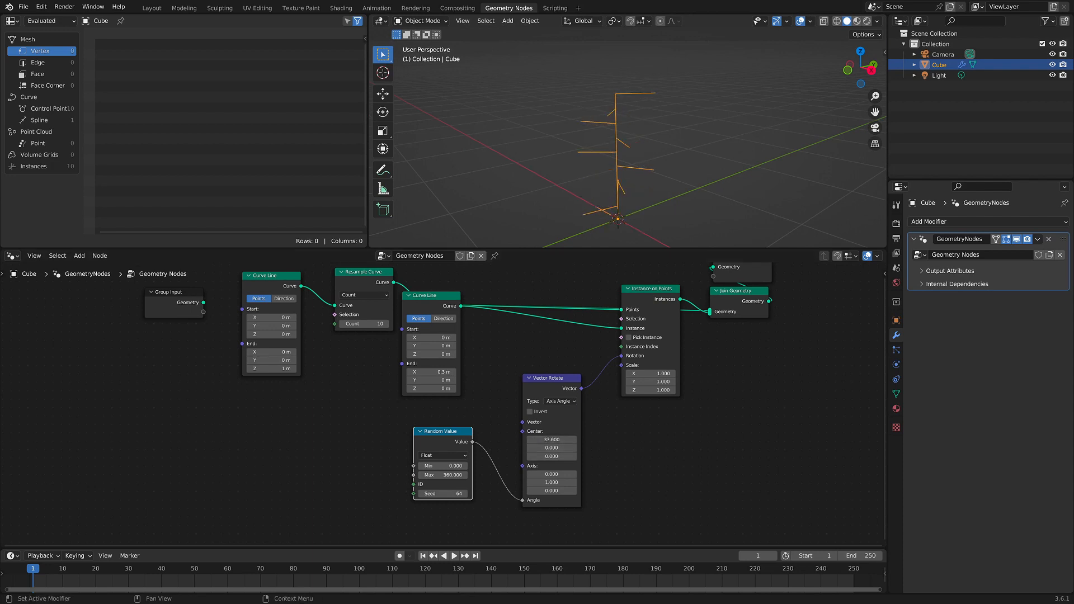
middle_click_drag(626, 140, 632, 171)
left_click(581, 347)
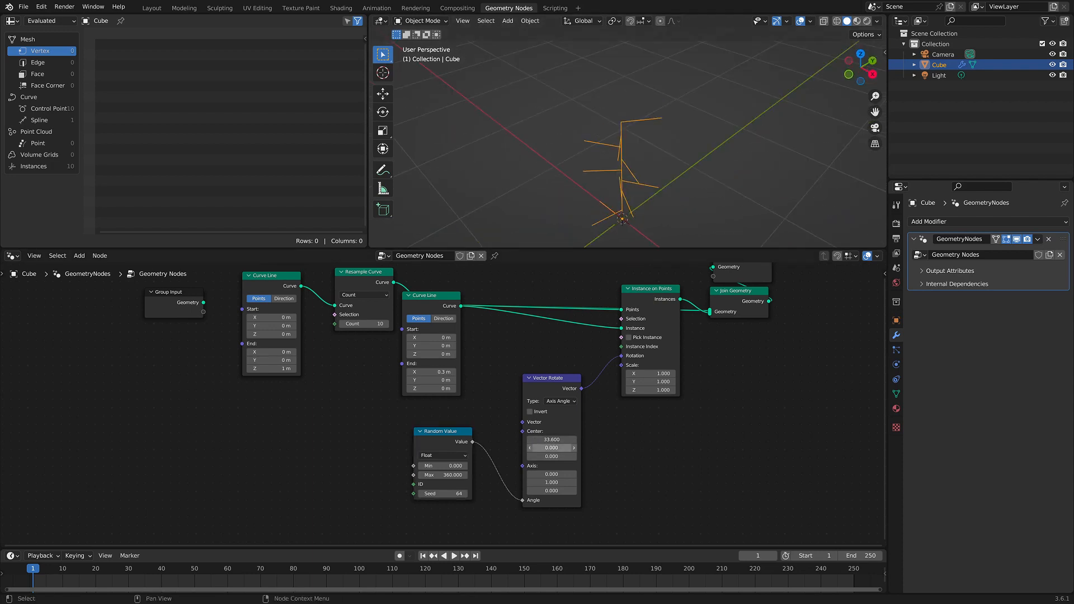
left_click_drag(551, 447, 582, 447, "ctrl")
middle_click_drag(671, 167, 674, 126)
left_click(529, 411)
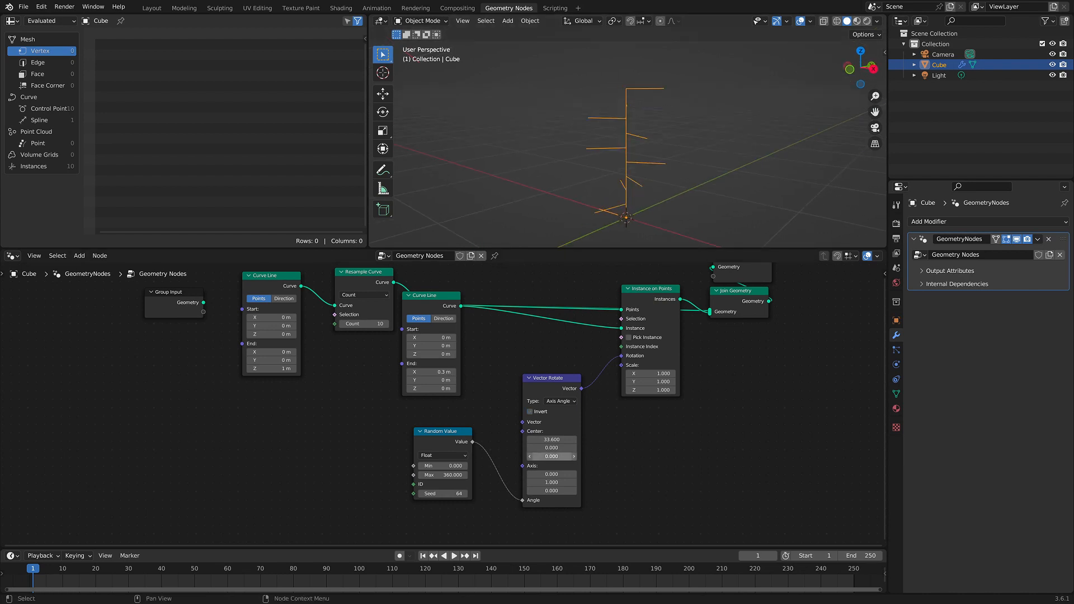
Set the Random Value node's Max to 6.283 and Vector Rotate's Center X to 37.
left_click_drag(551, 440, 647, 440)
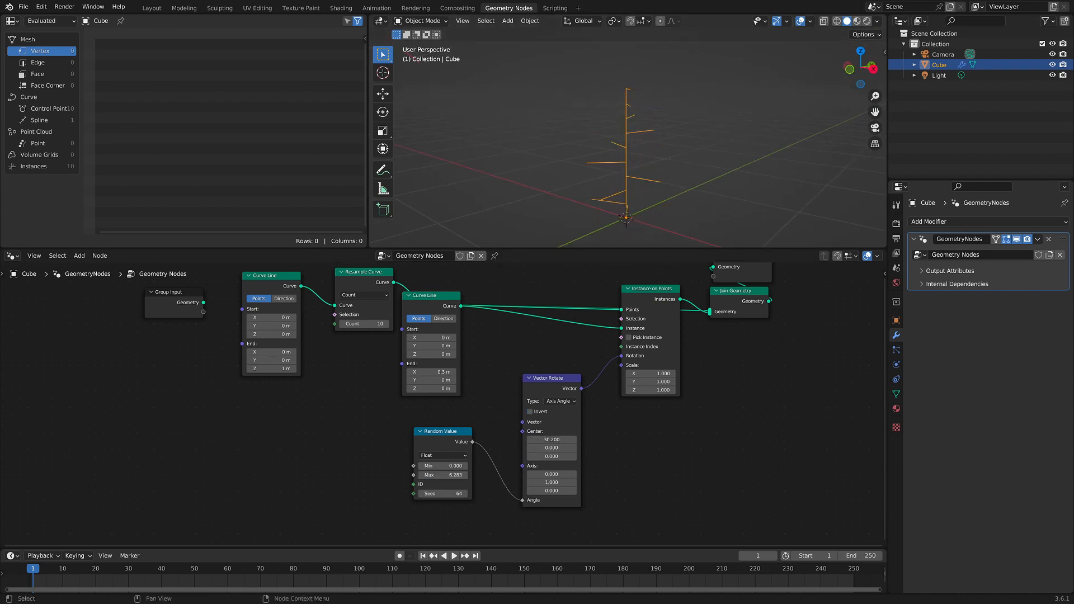
left_click_drag(551, 439, 488, 439)
middle_click_drag(643, 156, 660, 168)
Add a Normal node above the Random Value node and begin linking its output toward Vector Rotate.
scroll(442, 402, "down", 1)
middle_click_drag(504, 380, 494, 402)
scroll(494, 402, "up", 1)
left_click_drag(540, 401, 538, 400)
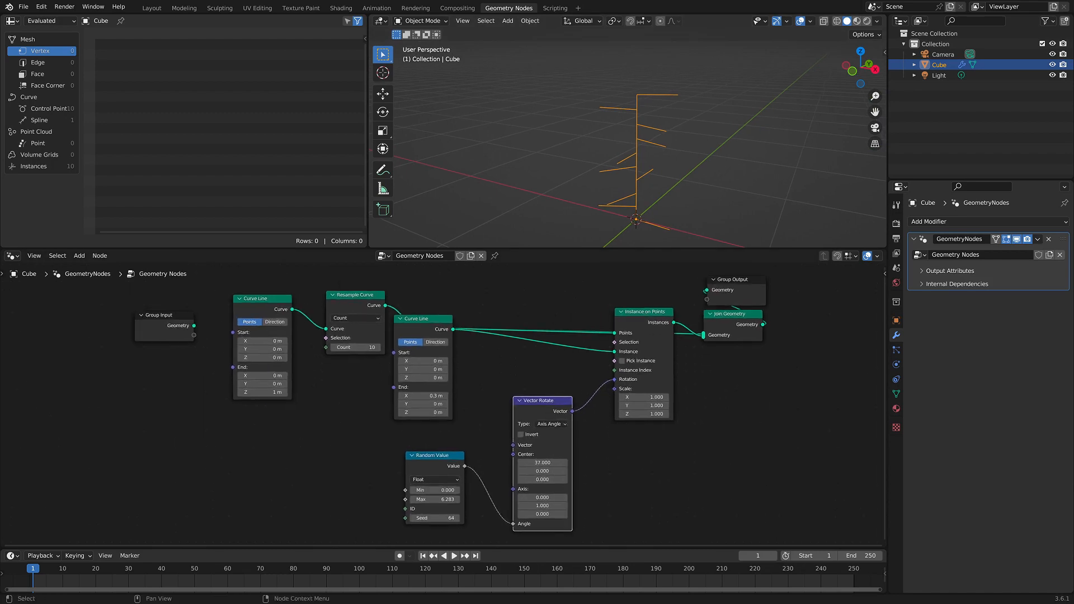
key("shift+a")
mouse_move(447, 307)
mouse_move(531, 307)
left_click(621, 338)
left_click(318, 432)
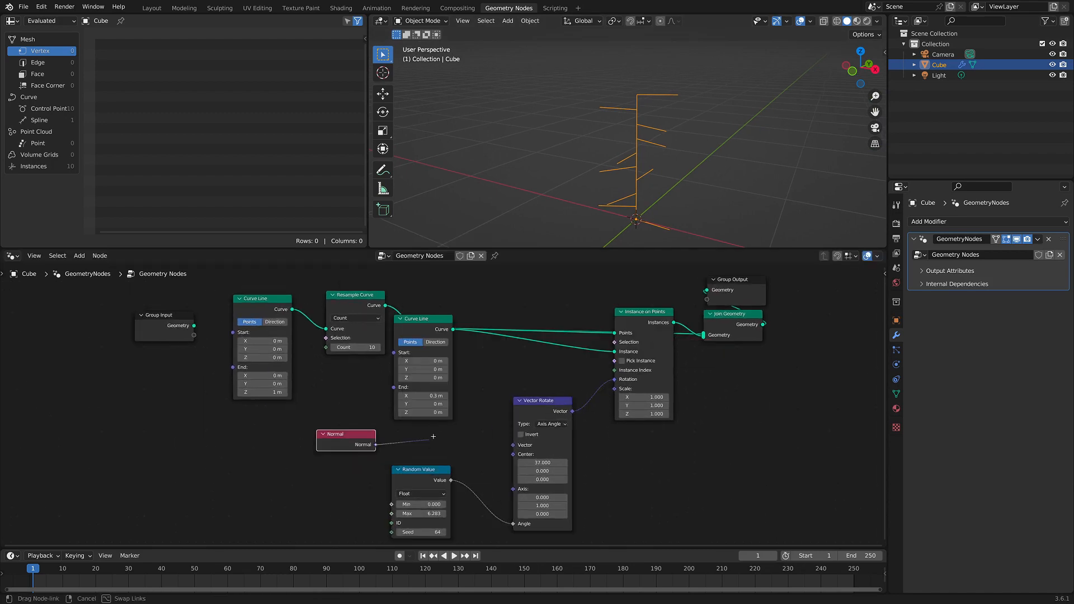